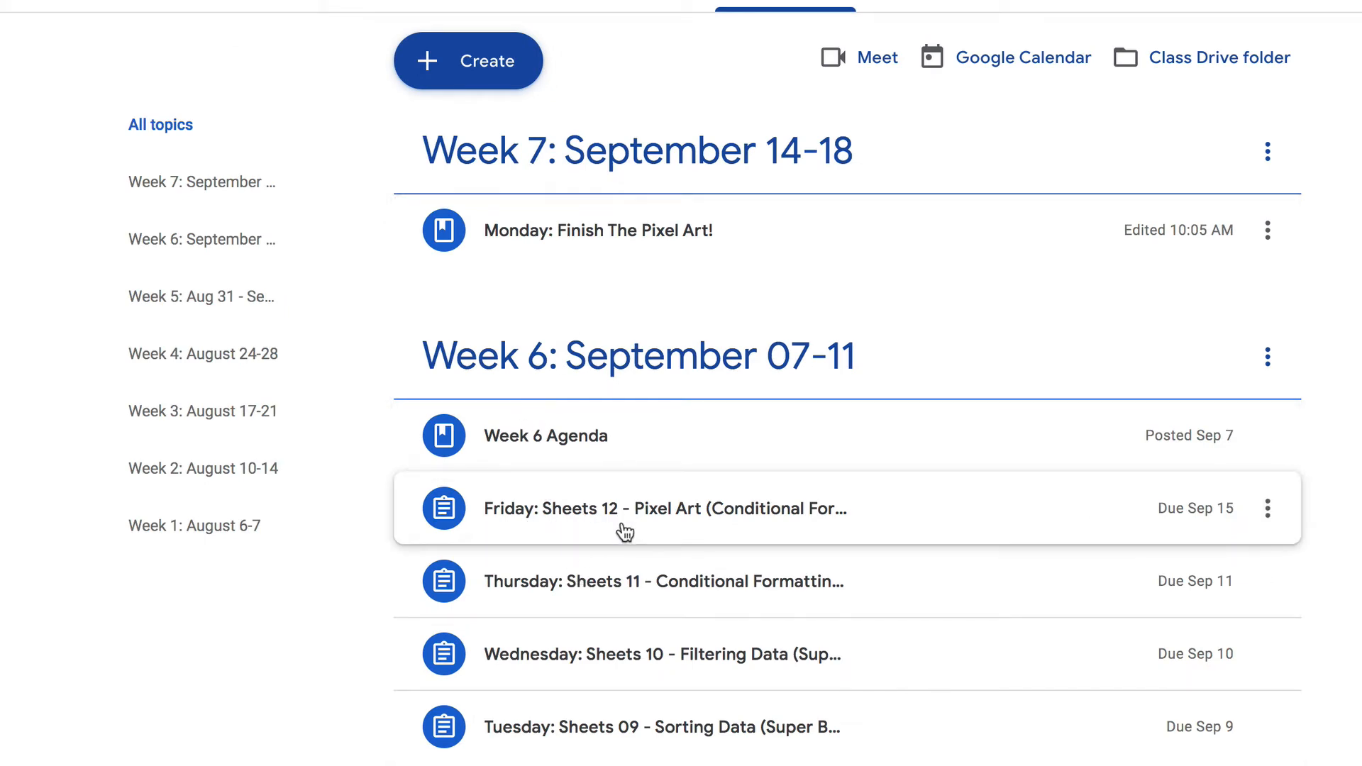
Open the "Monday: Finish The Pixel Art!" material under the Week 7 topic.
click(517, 238)
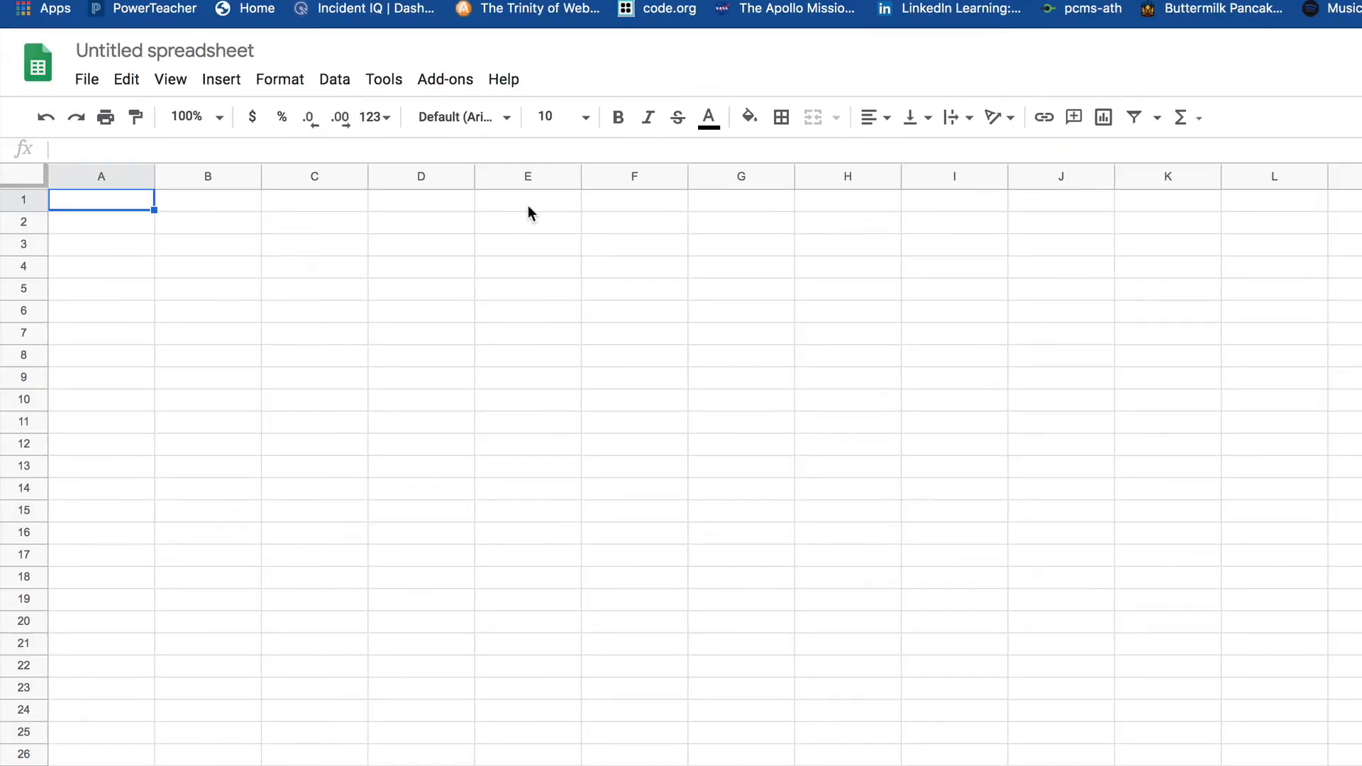
Rename the untitled spreadsheet as "pixel art demo".
click(254, 52)
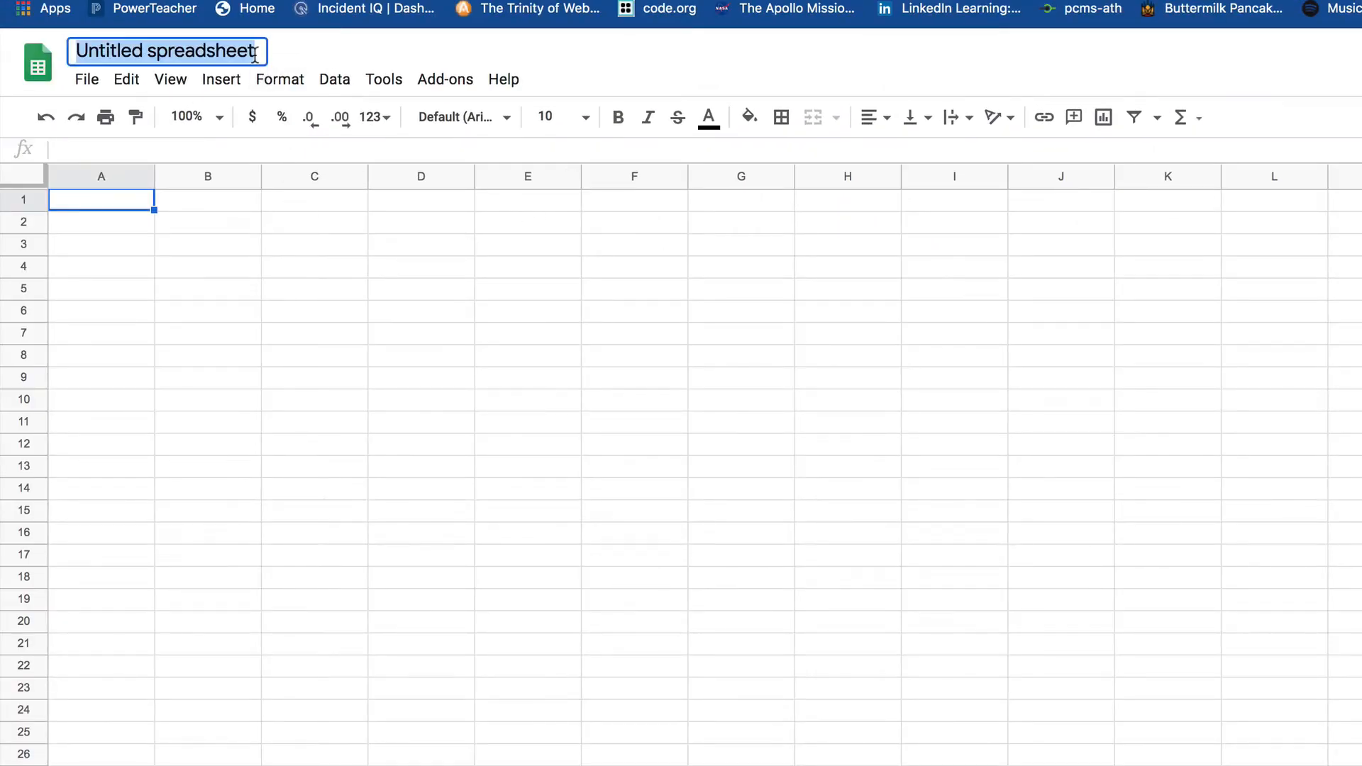
text(pix)
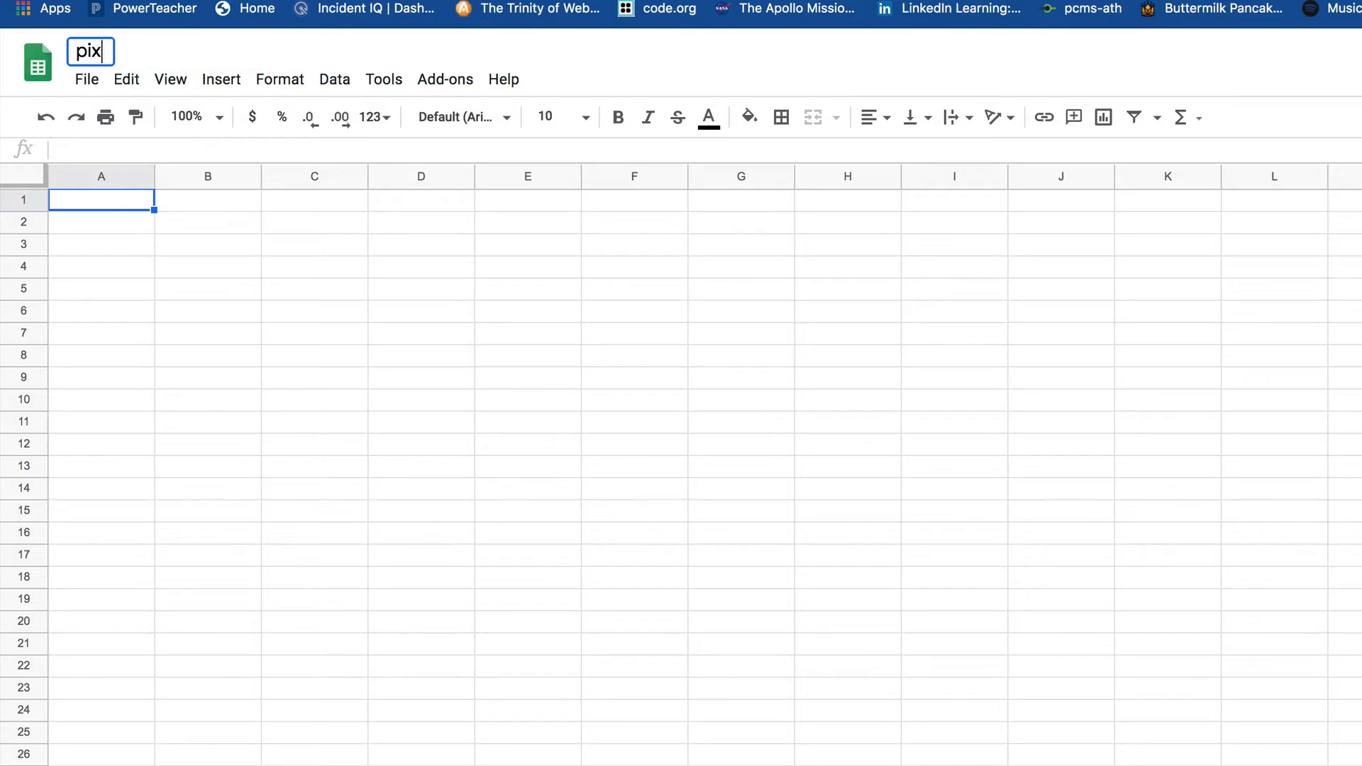
text(el art )
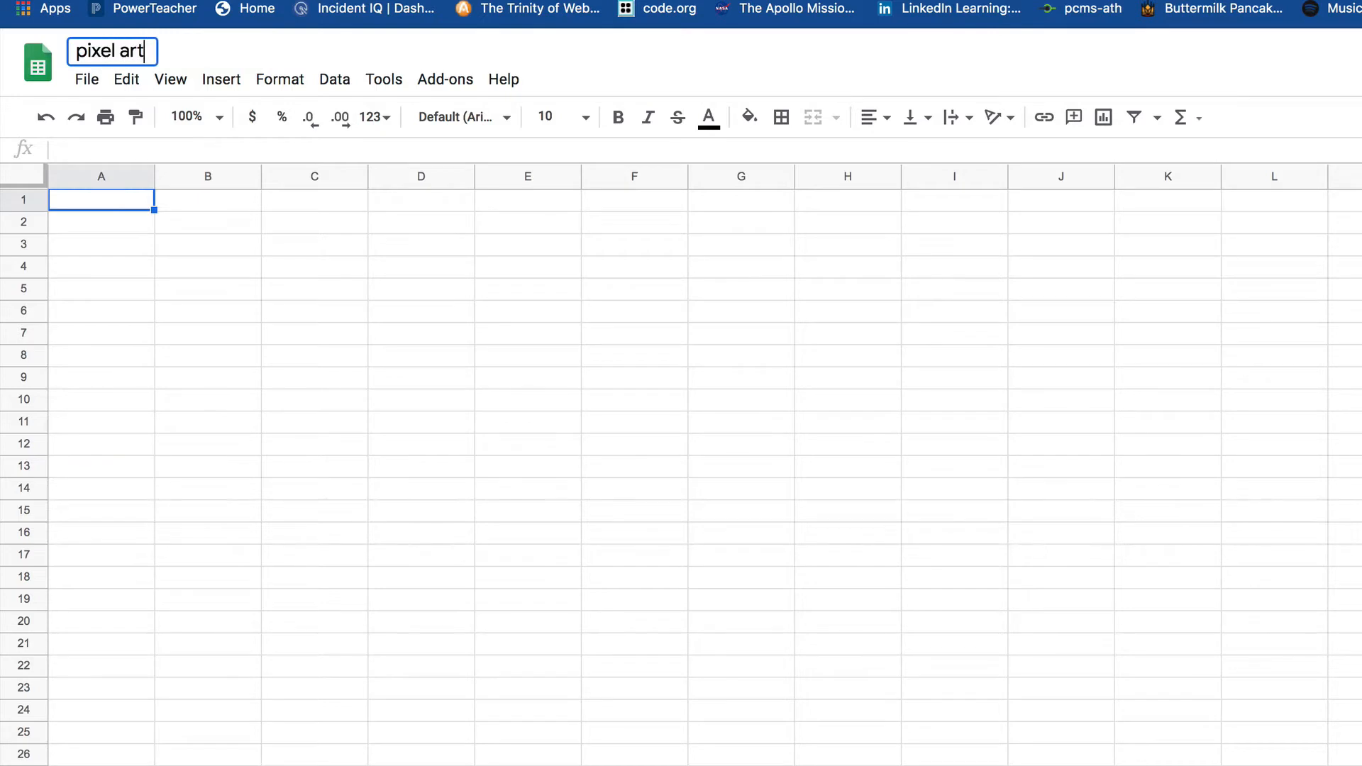
text(demo)
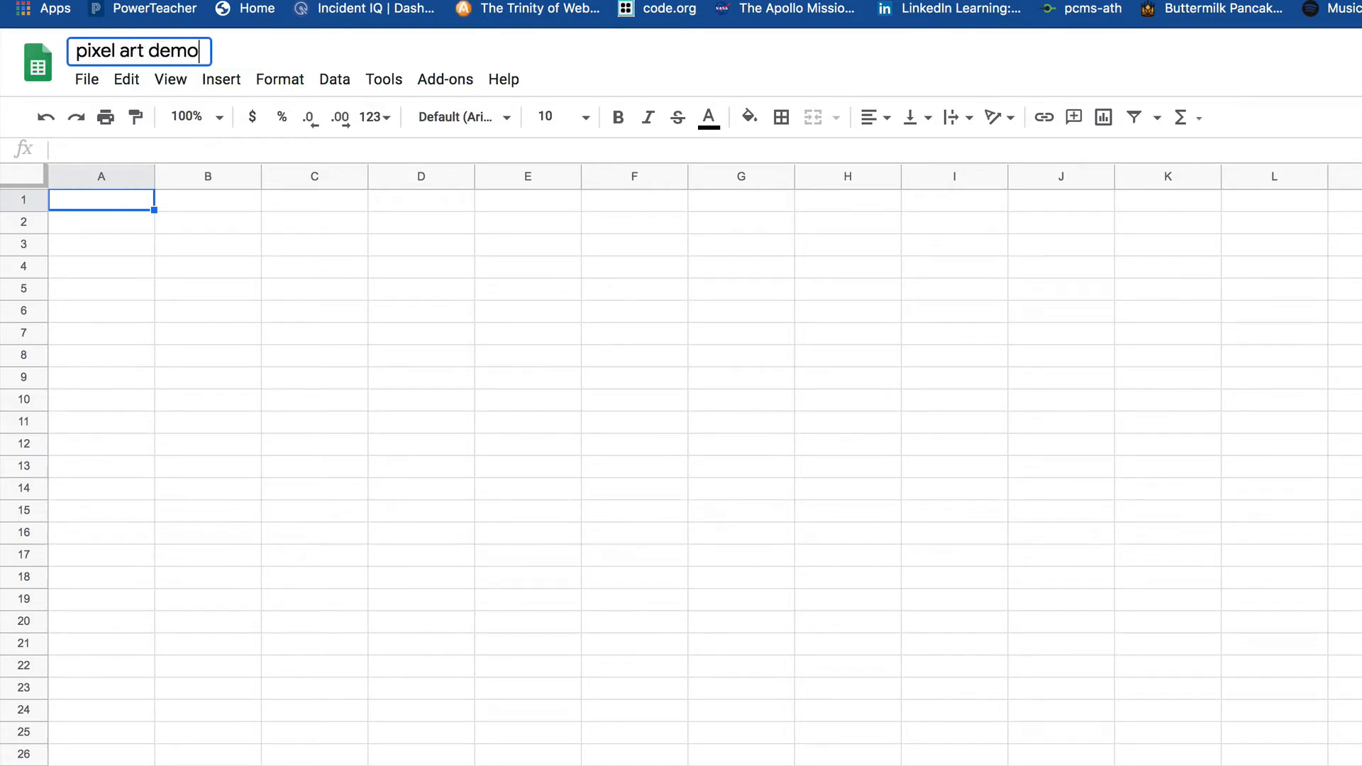
key(Return)
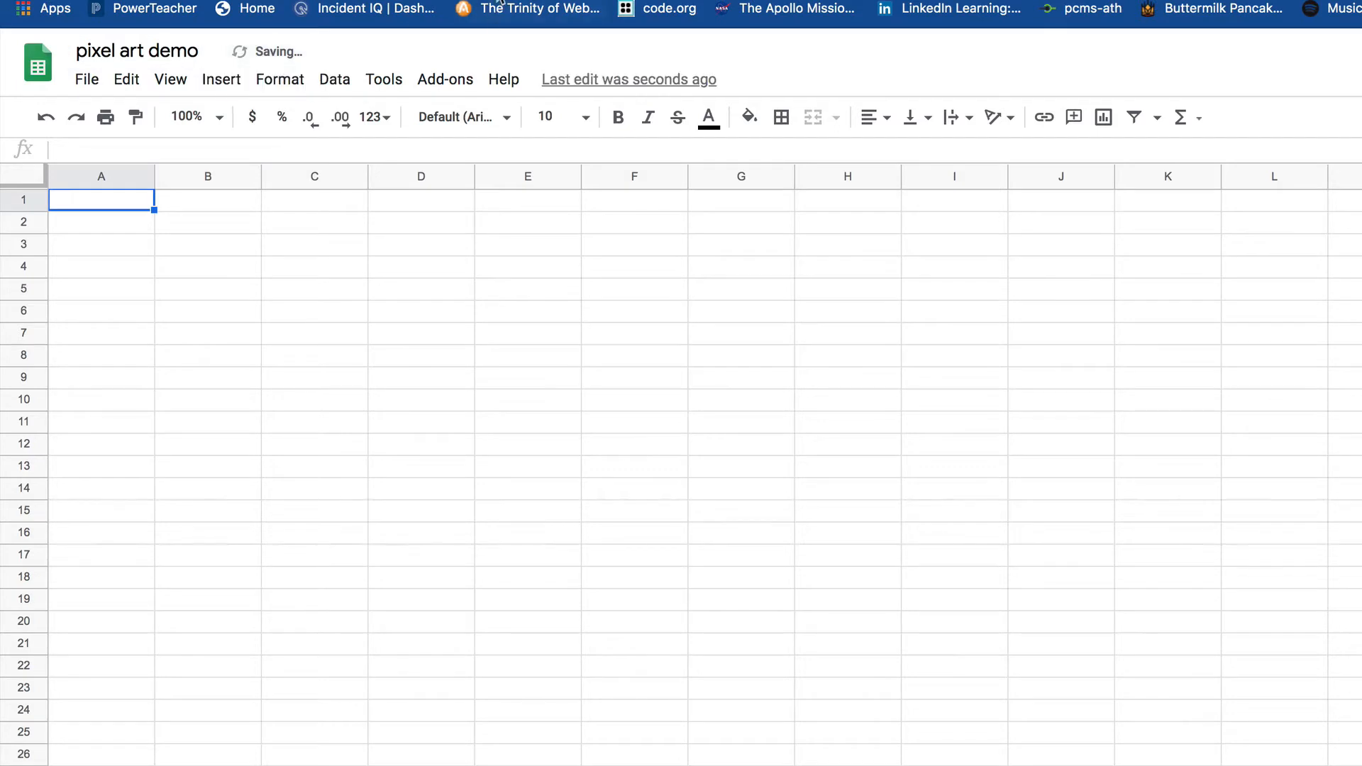
Resize all columns narrower and all rows taller across the whole sheet so the cells are roughly square.
click(25, 181)
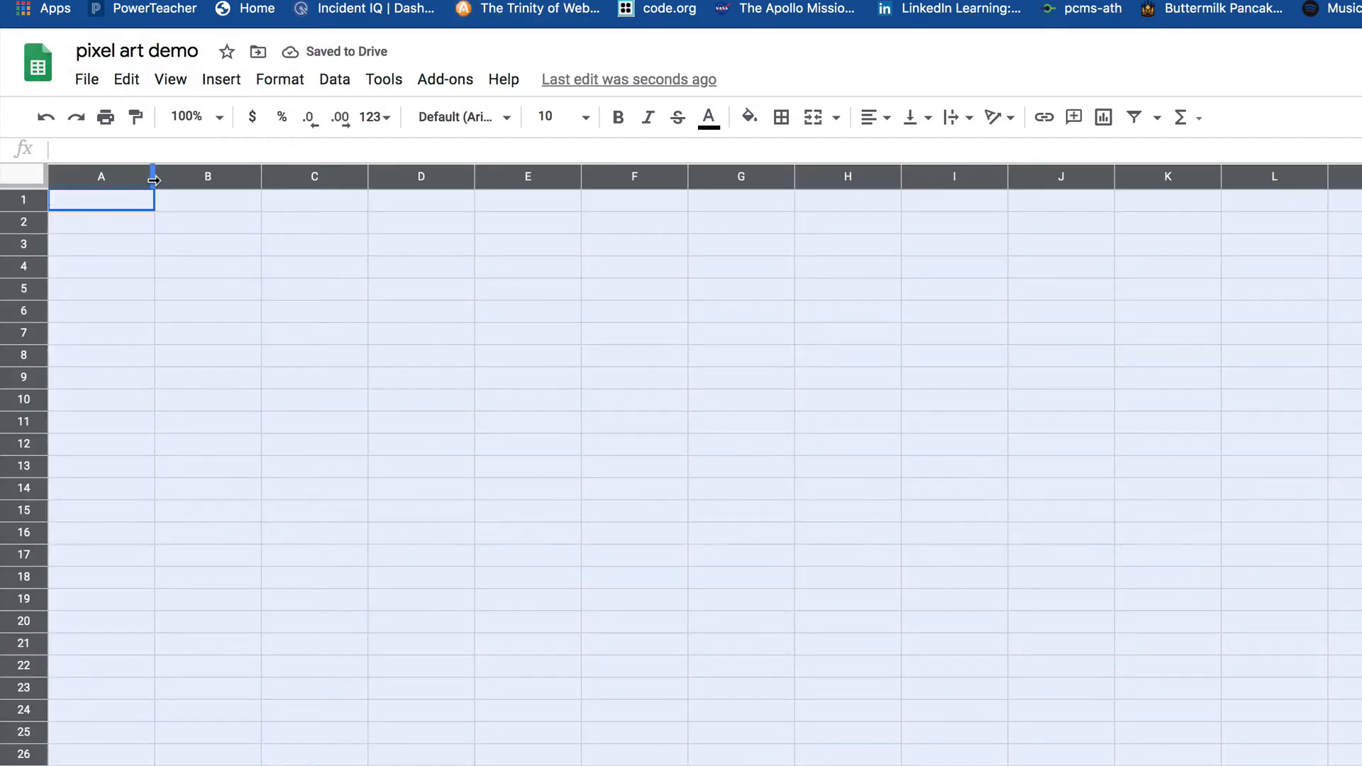
drag(153, 179, 98, 180)
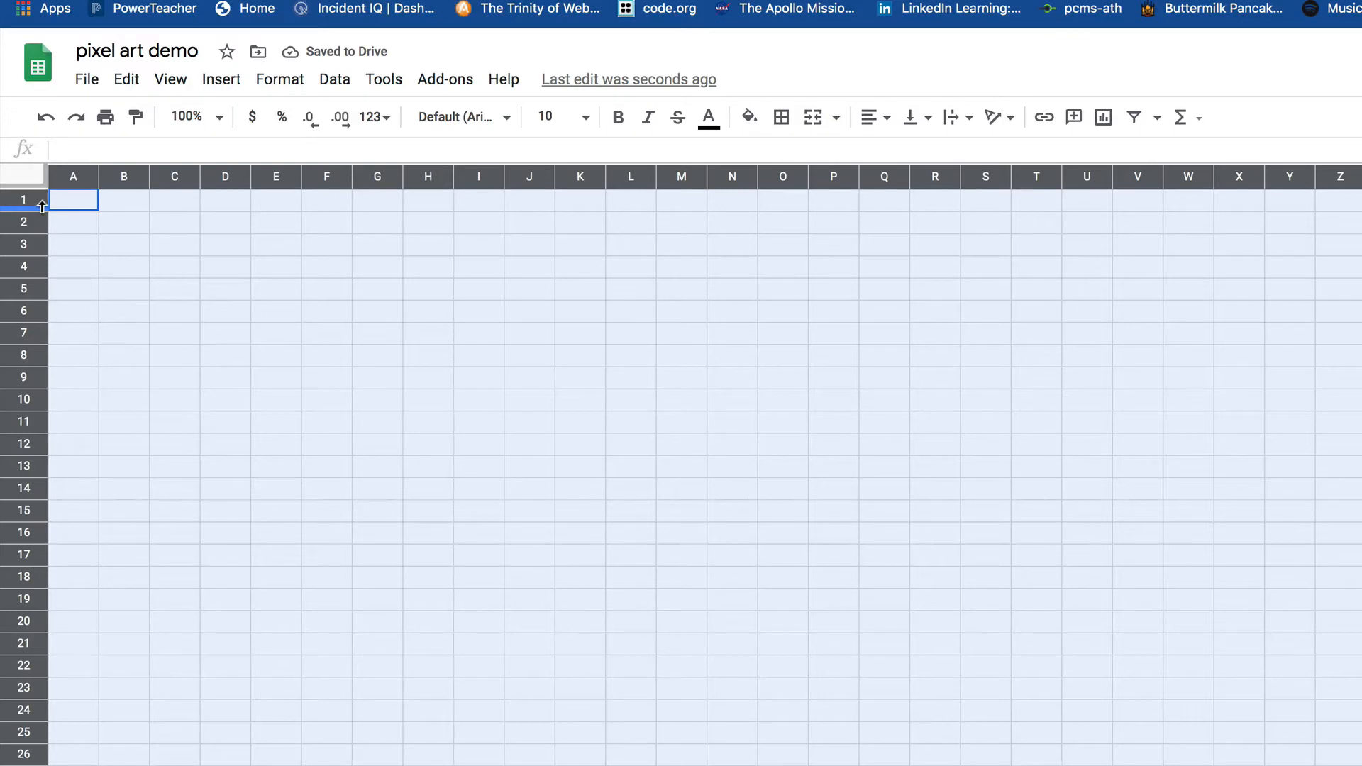
drag(42, 206, 38, 227)
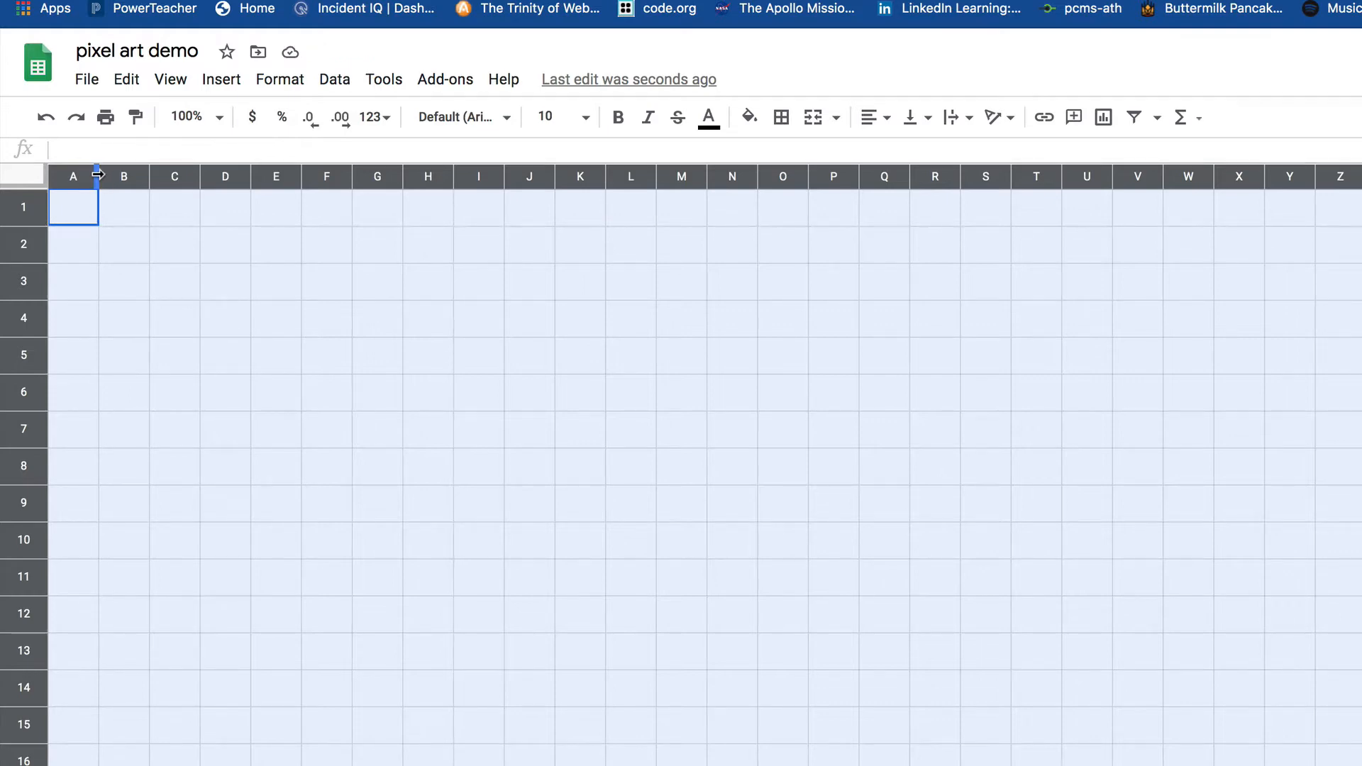
drag(98, 175, 90, 175)
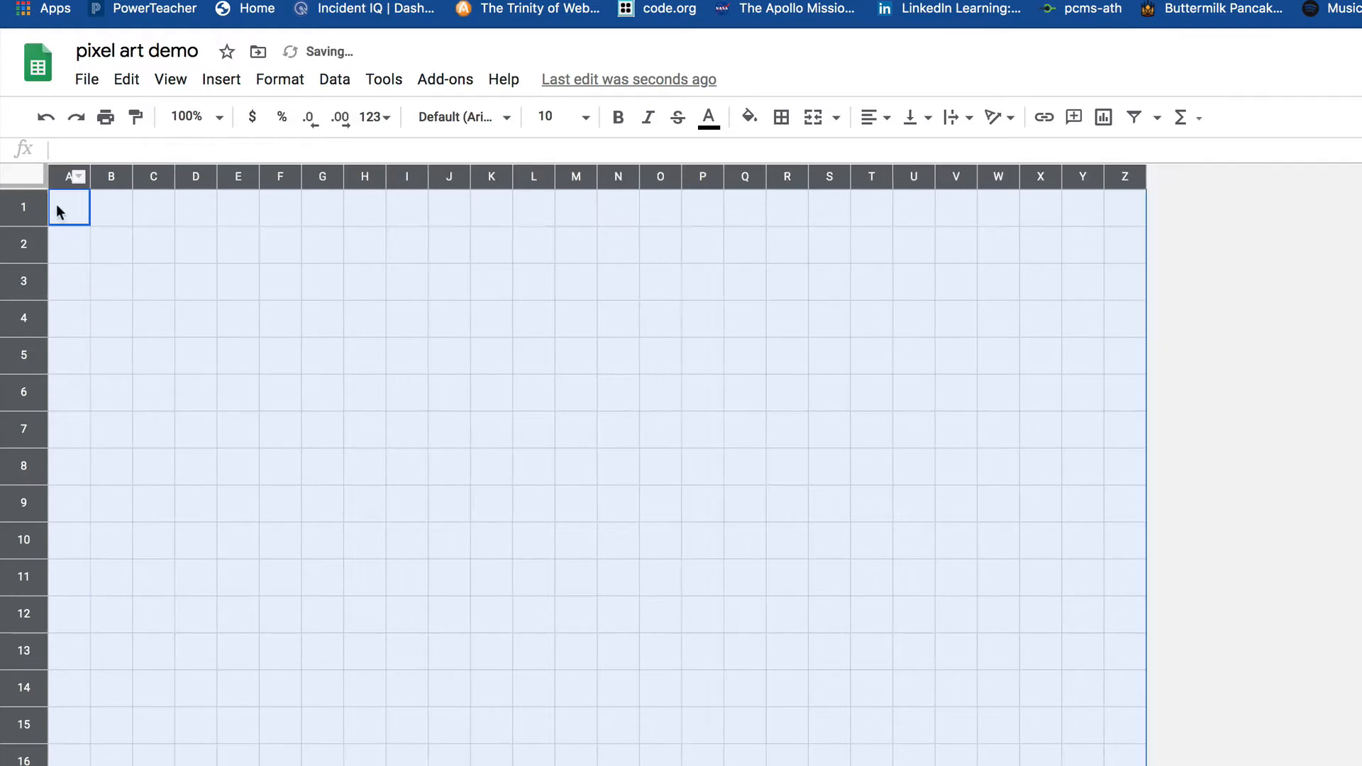
drag(39, 226, 40, 224)
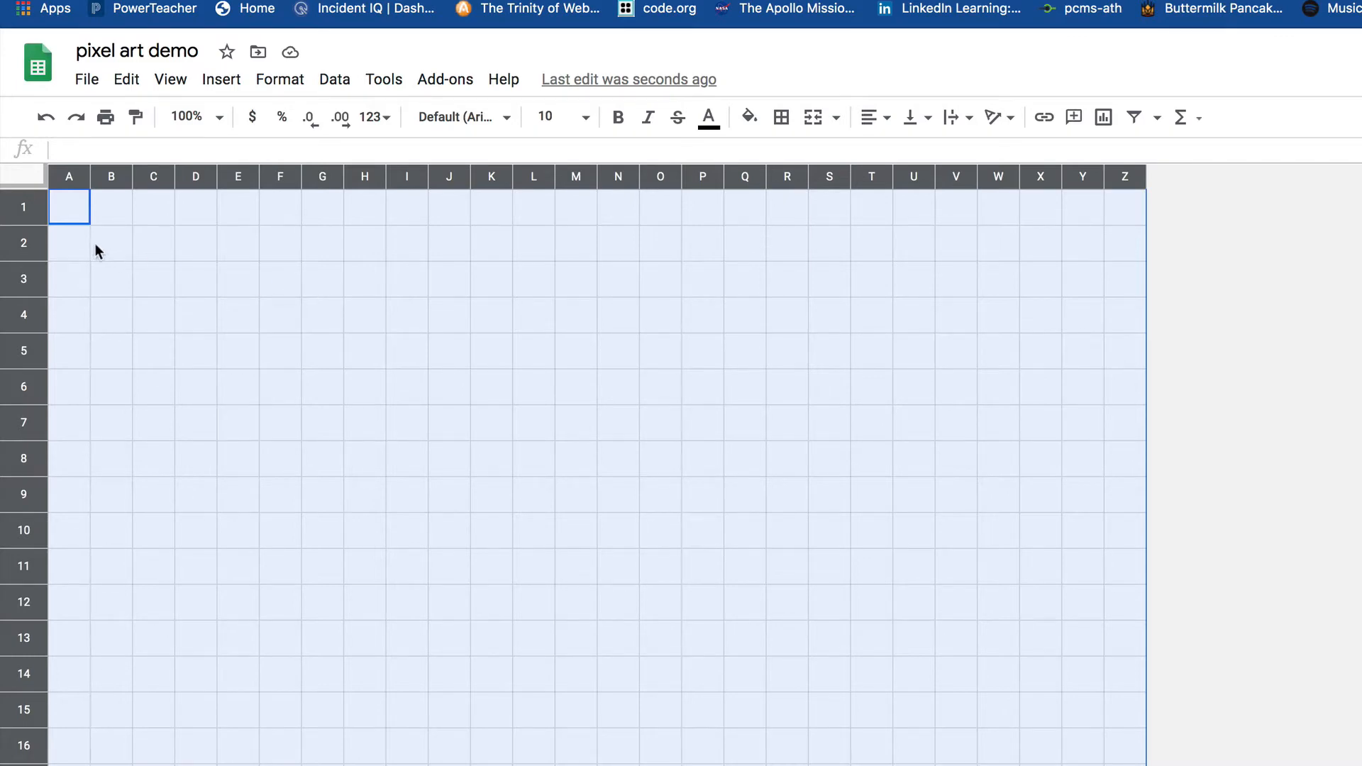
click(202, 268)
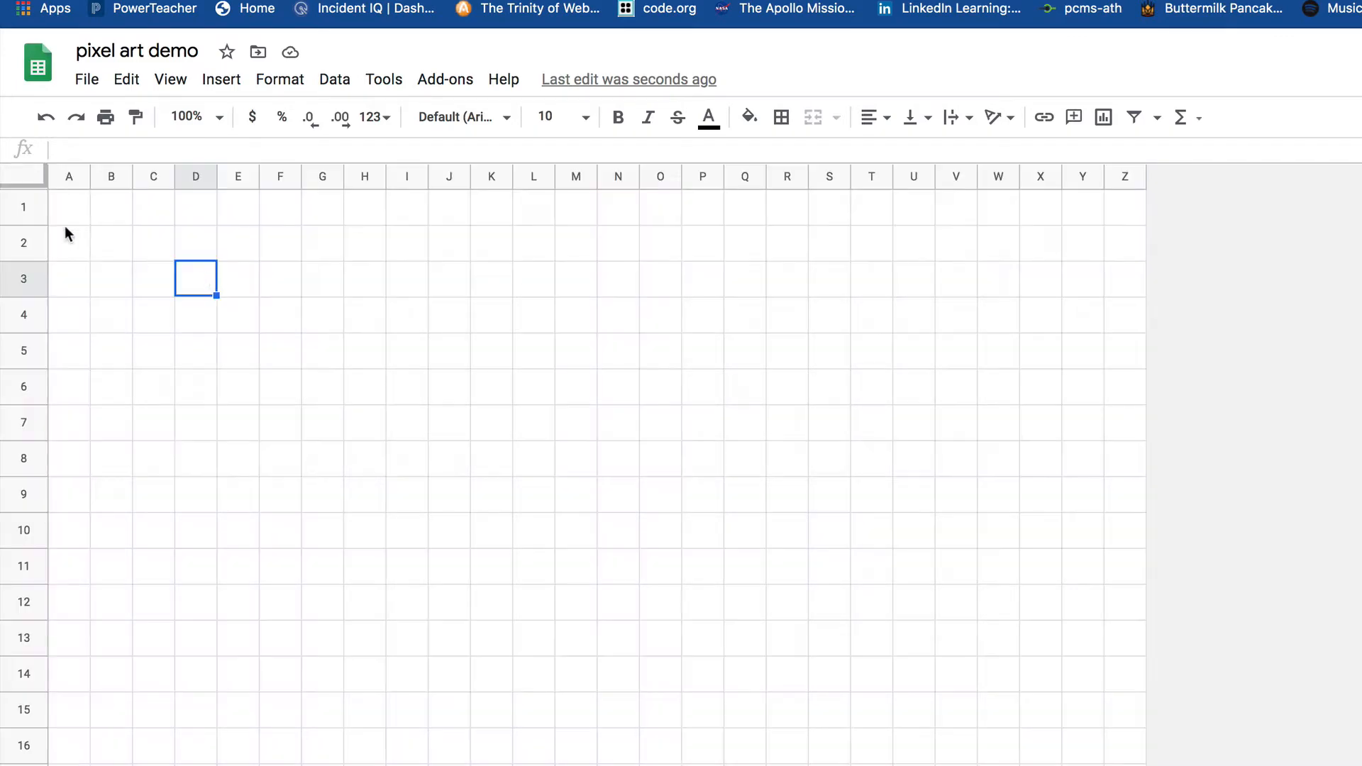
Add a conditional format rule on the whole sheet, A1:Z1000, that fills cells black when the value is equal to 1.
click(24, 174)
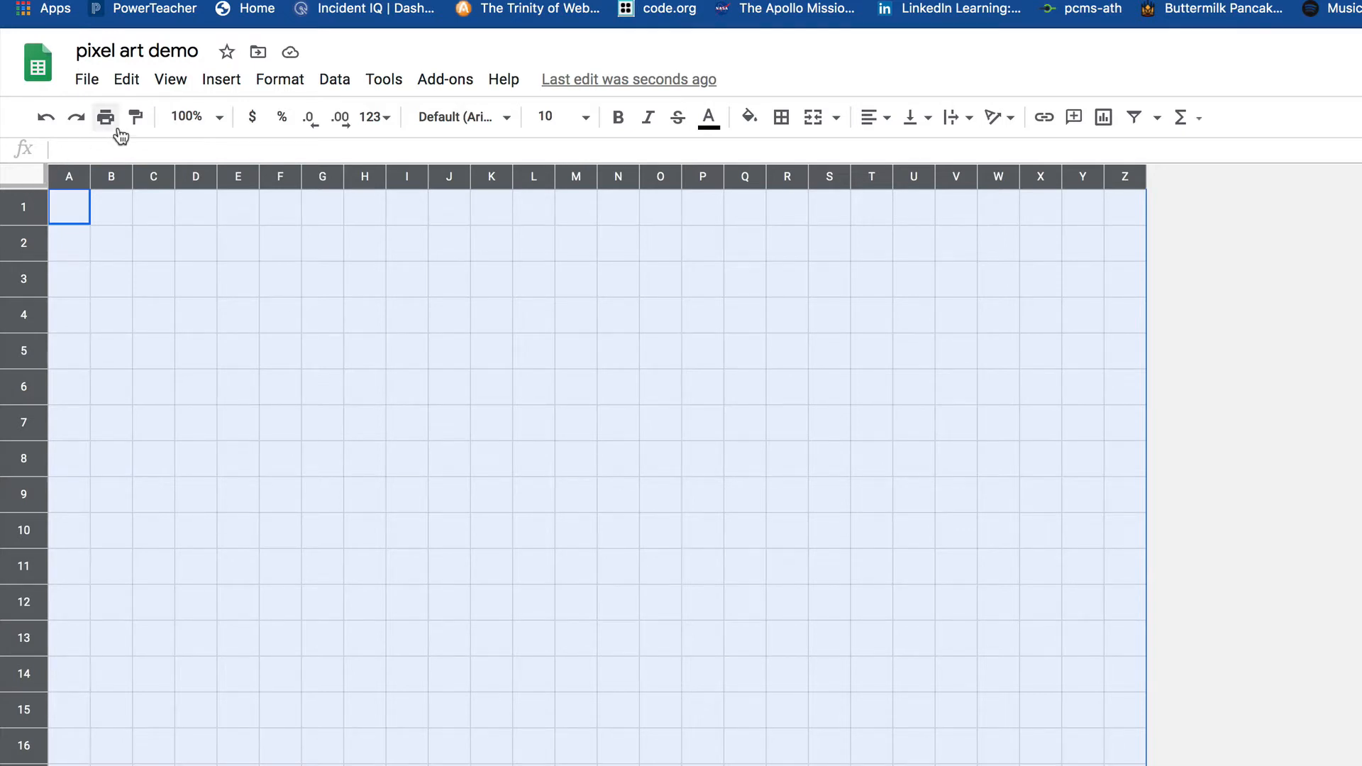
click(279, 80)
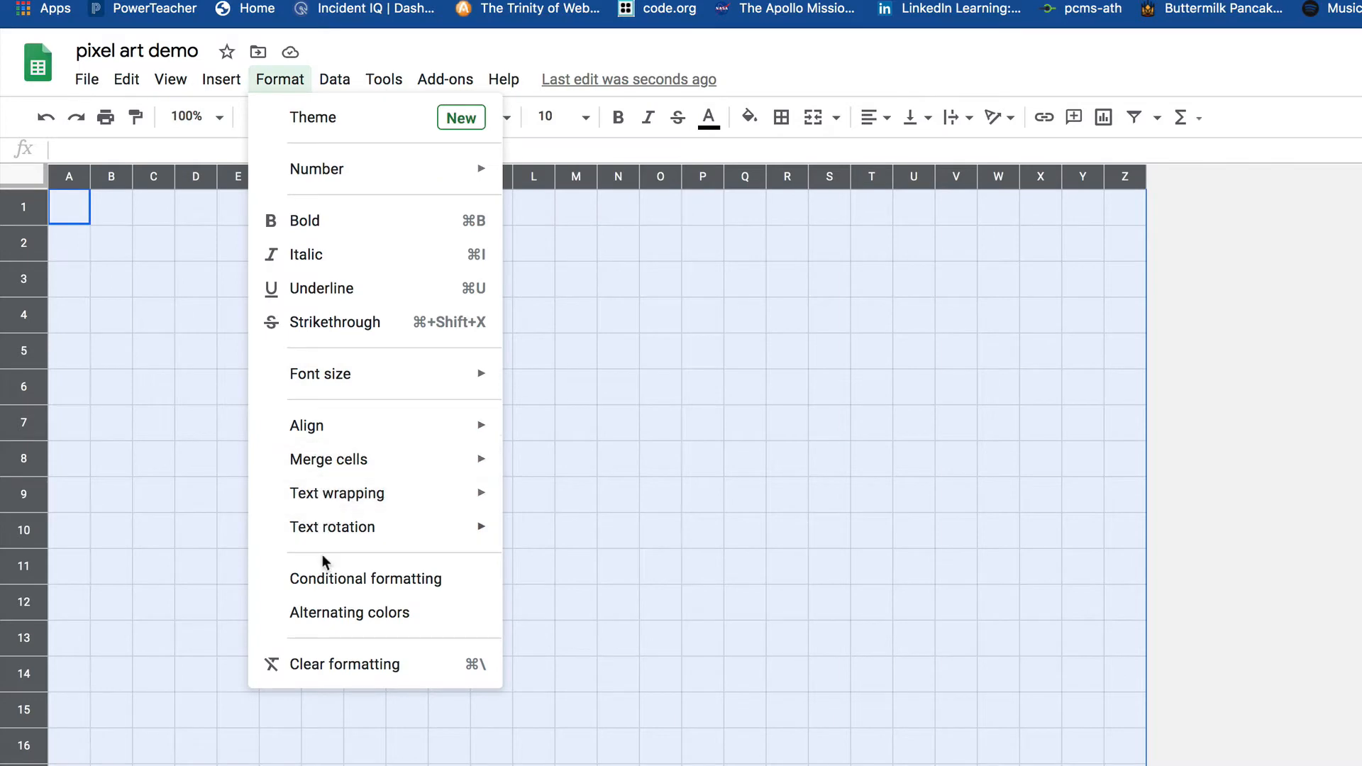
click(323, 579)
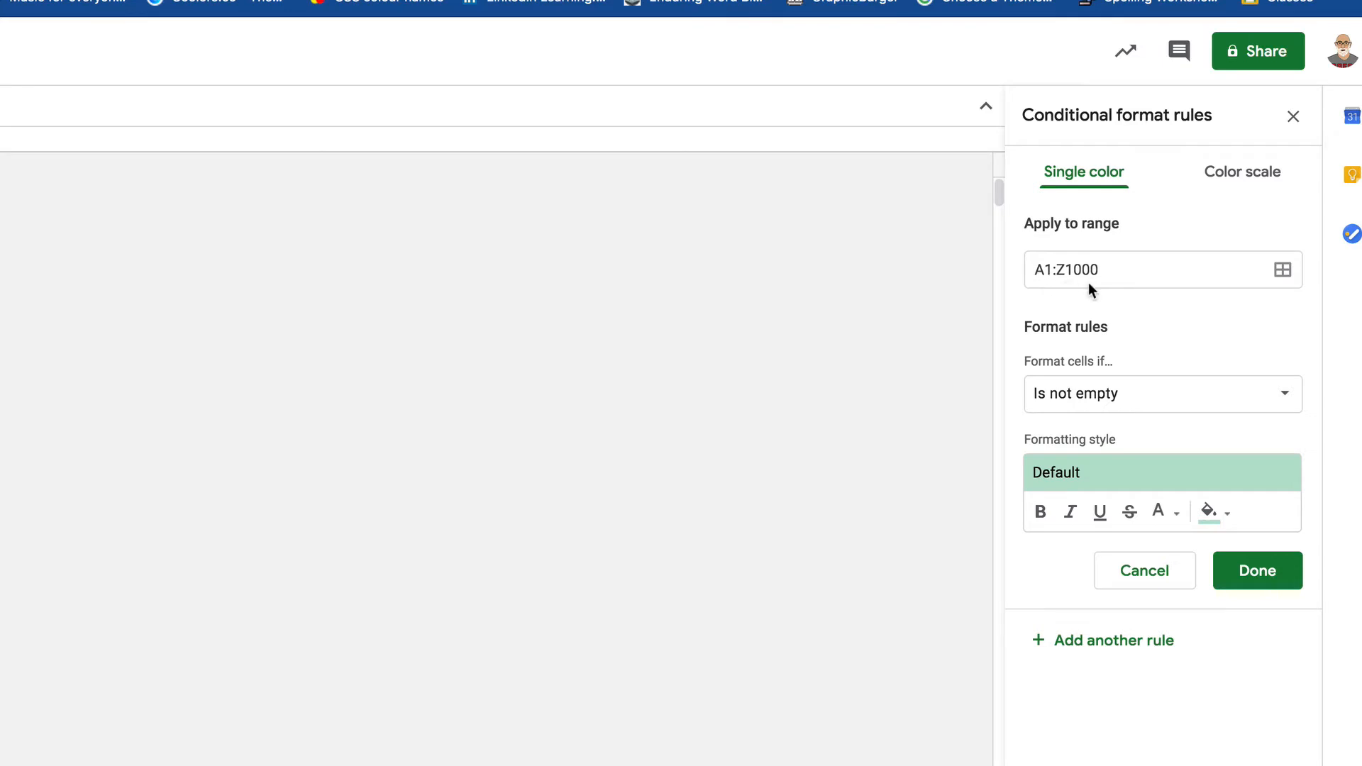
click(1116, 406)
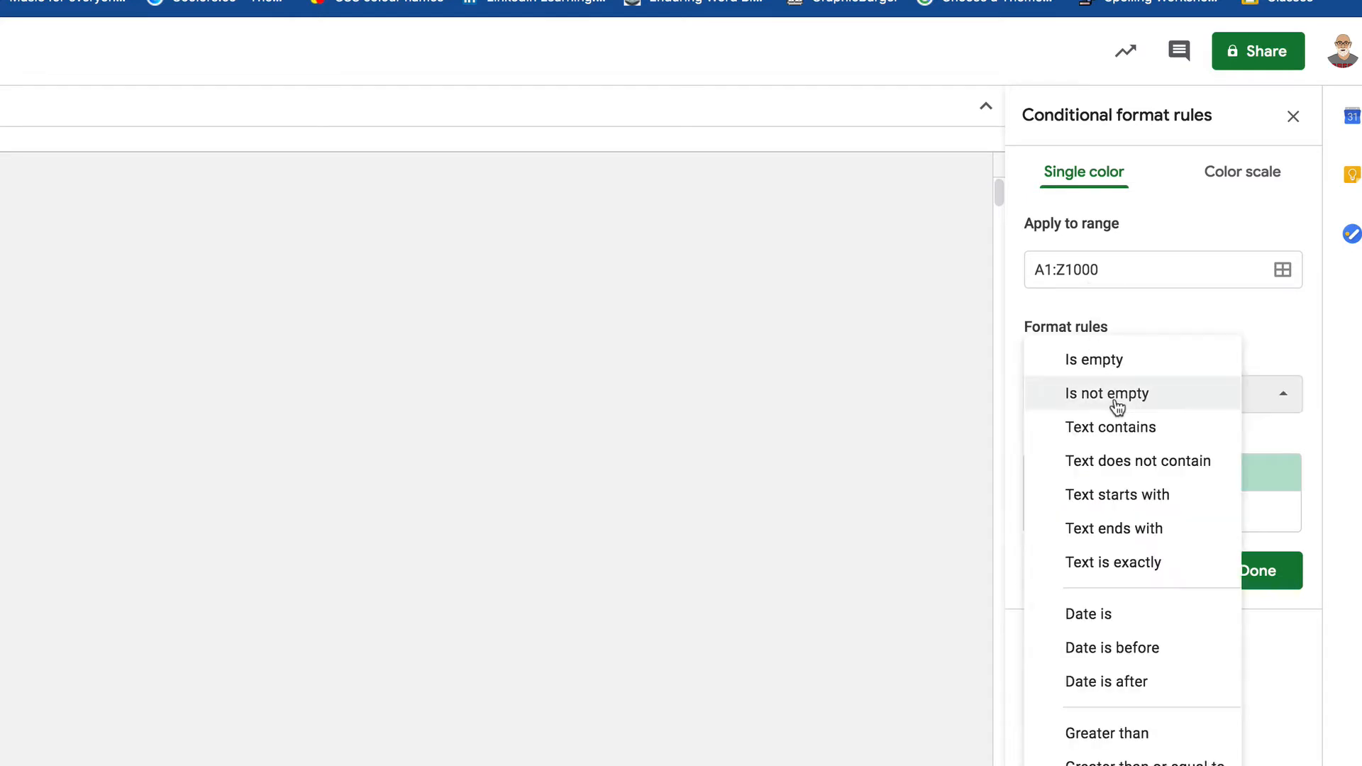
click(1102, 765)
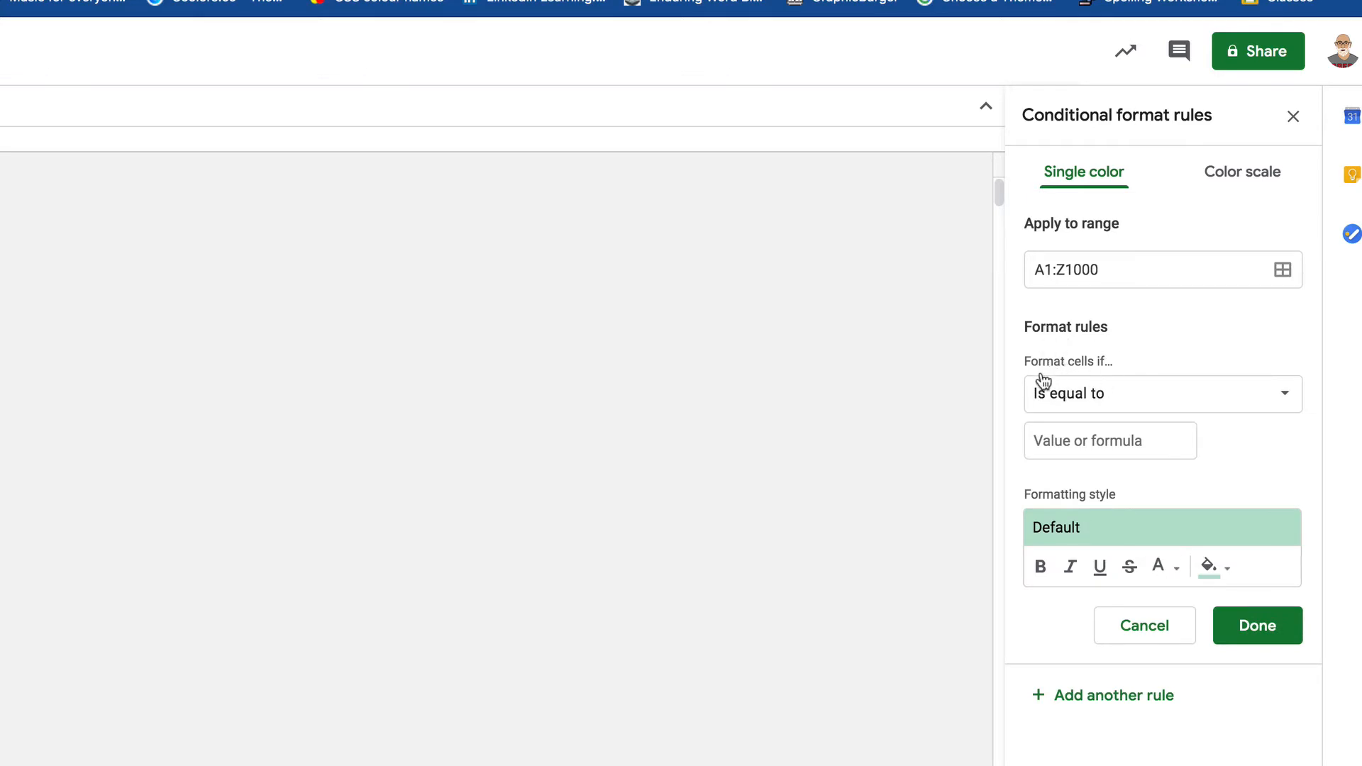
click(1086, 434)
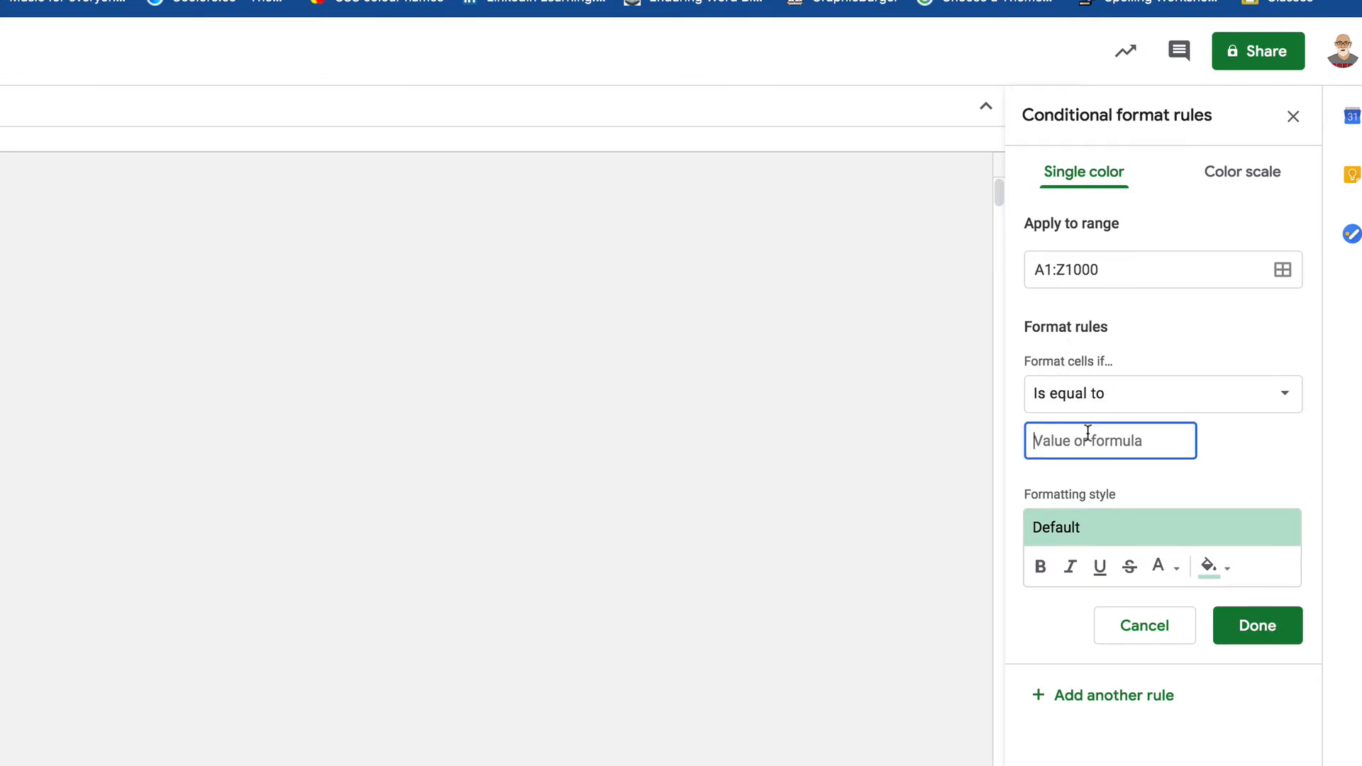
text(1)
click(1228, 579)
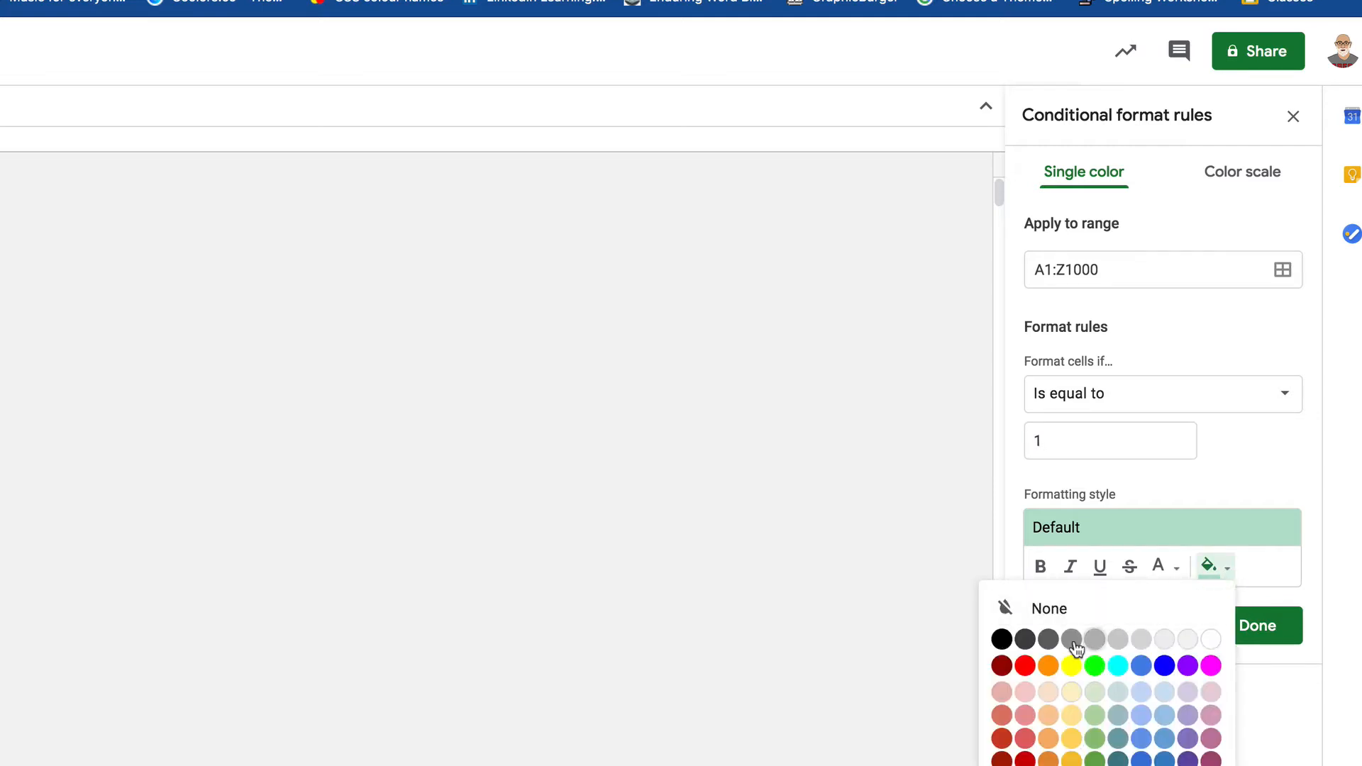
click(1001, 639)
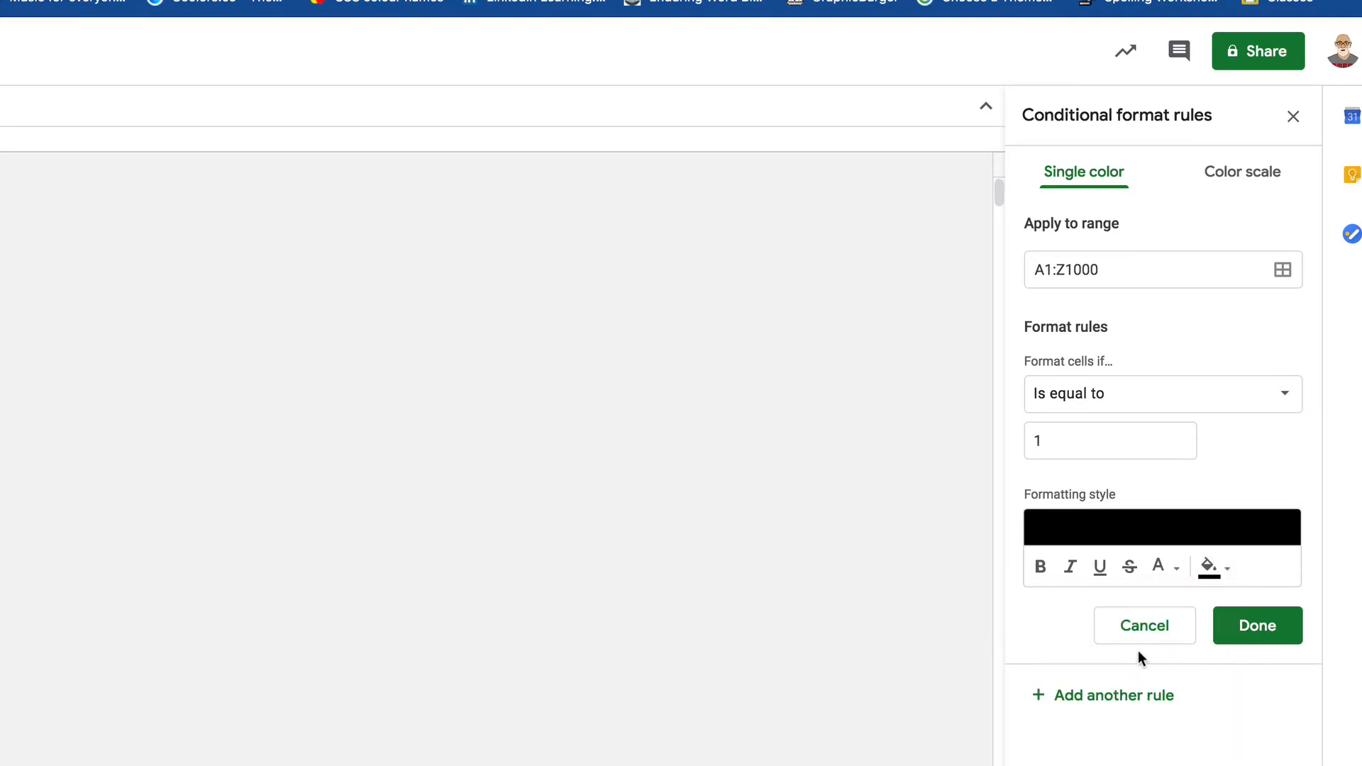
click(1247, 632)
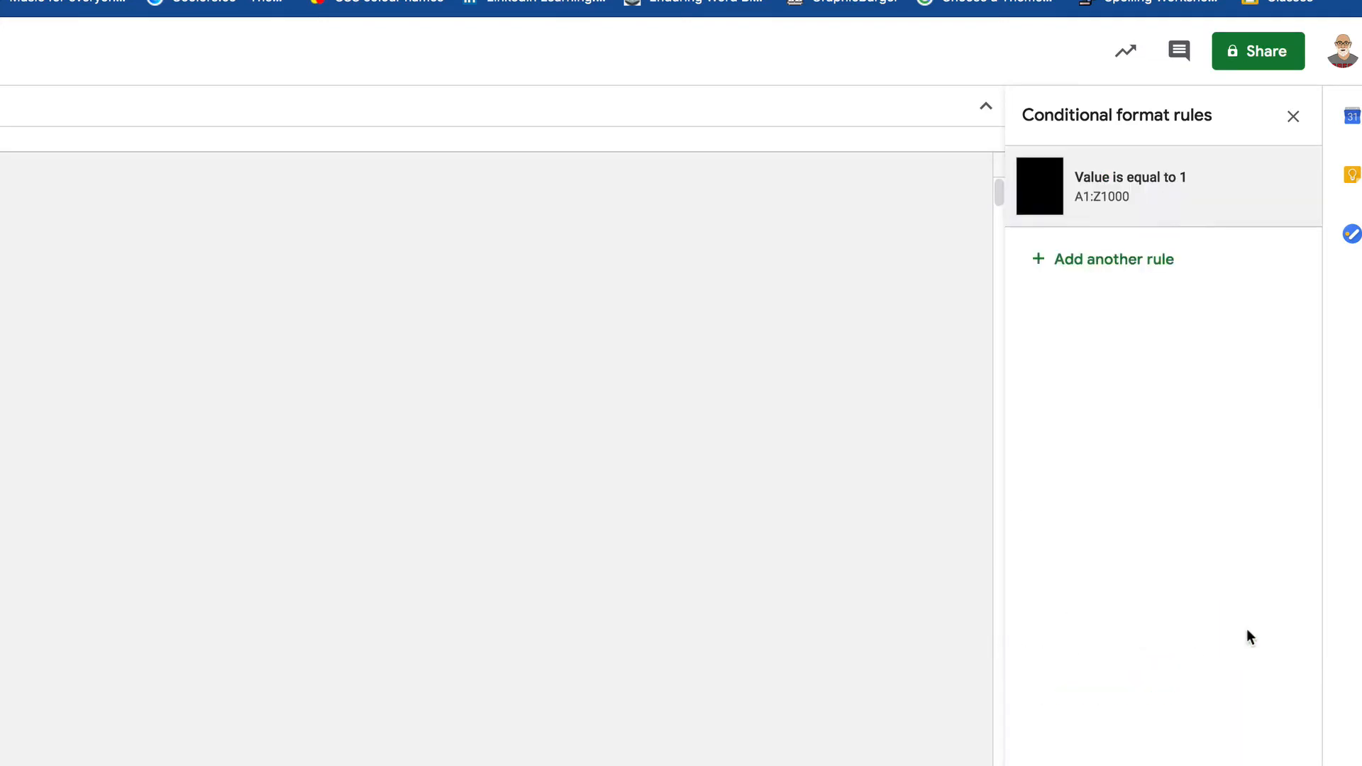
Add another conditional format rule for A1:Z1000 that fills cells yellow when the value is equal to 2.
click(1096, 266)
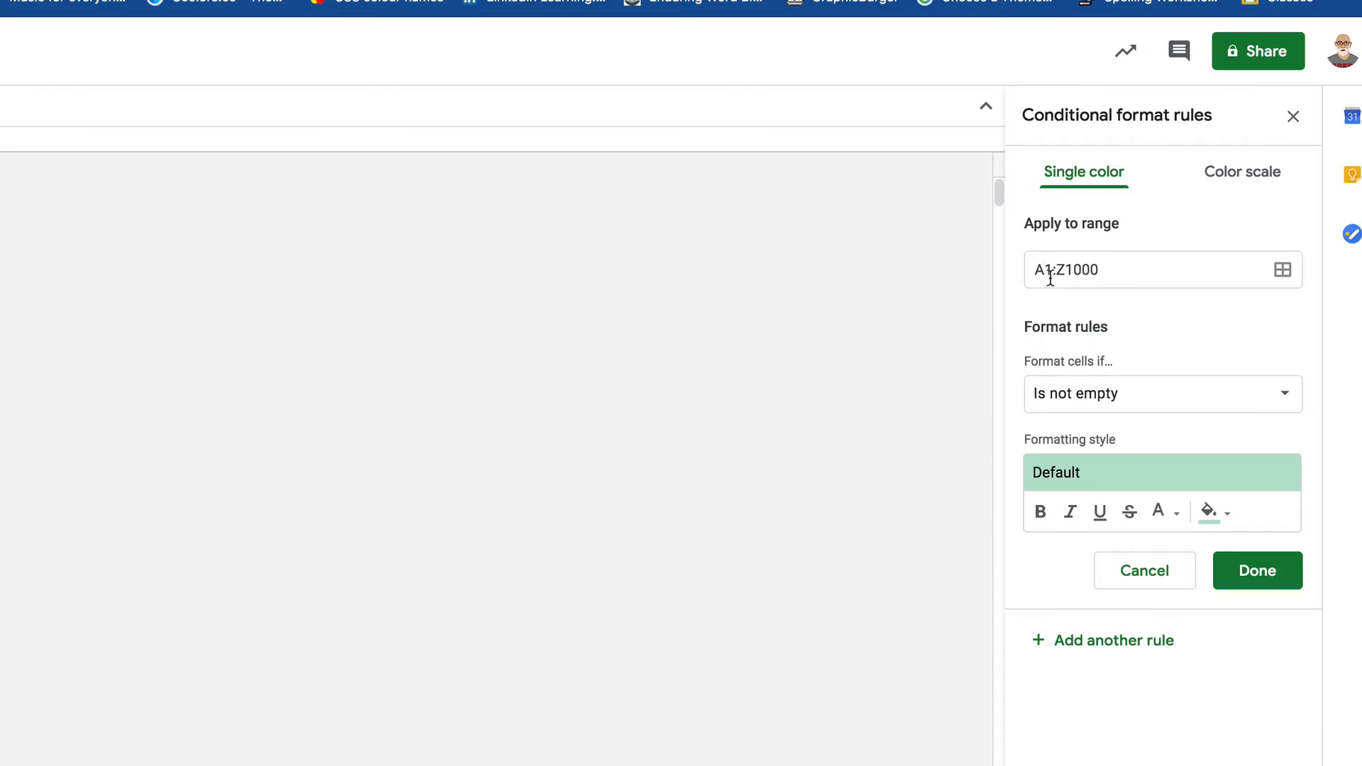
click(1108, 404)
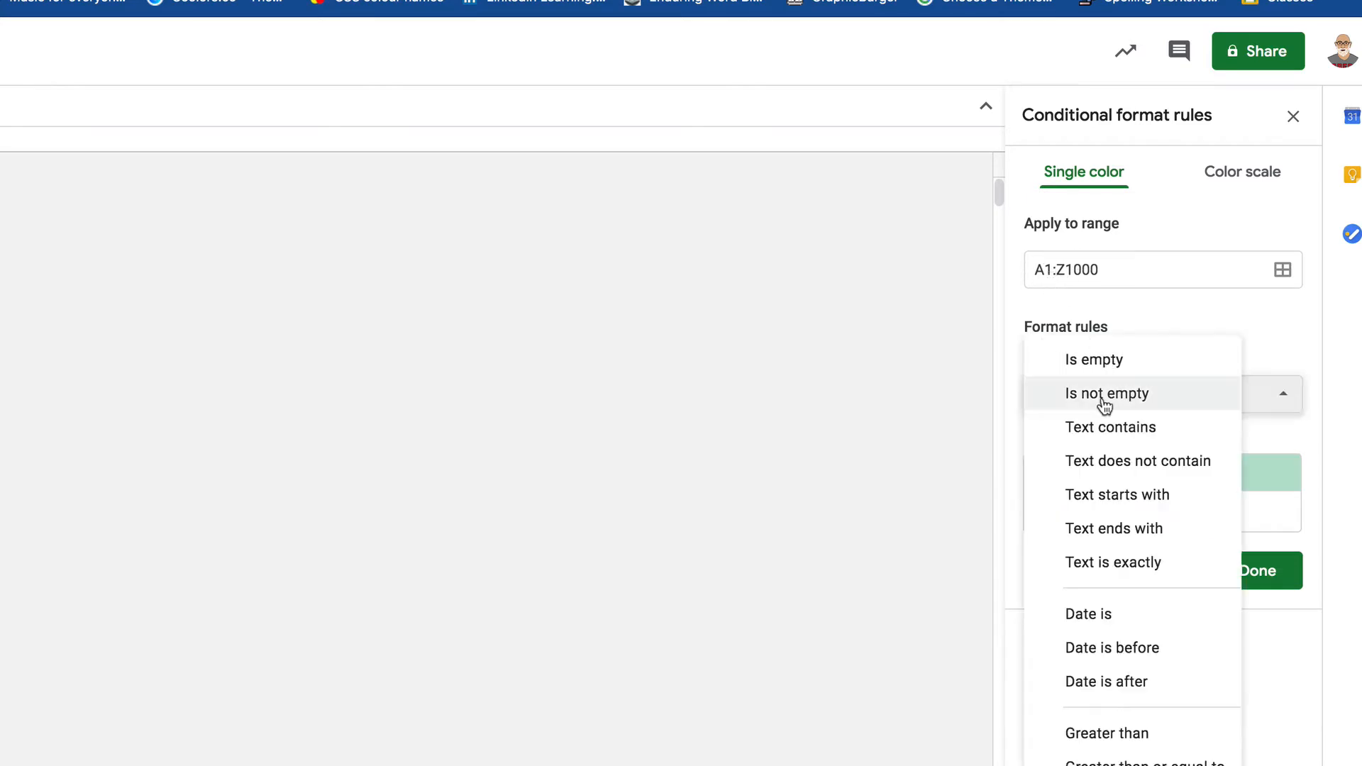
click(1099, 765)
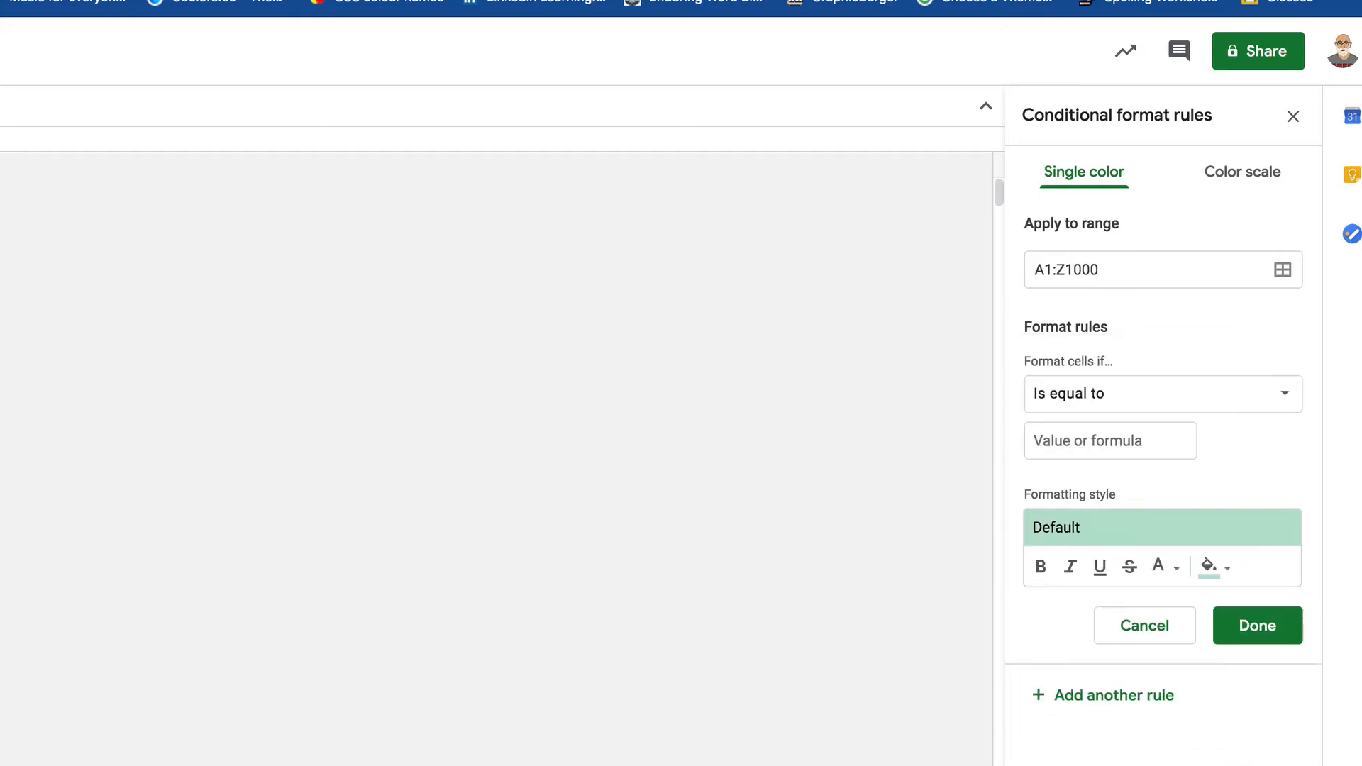
click(1069, 441)
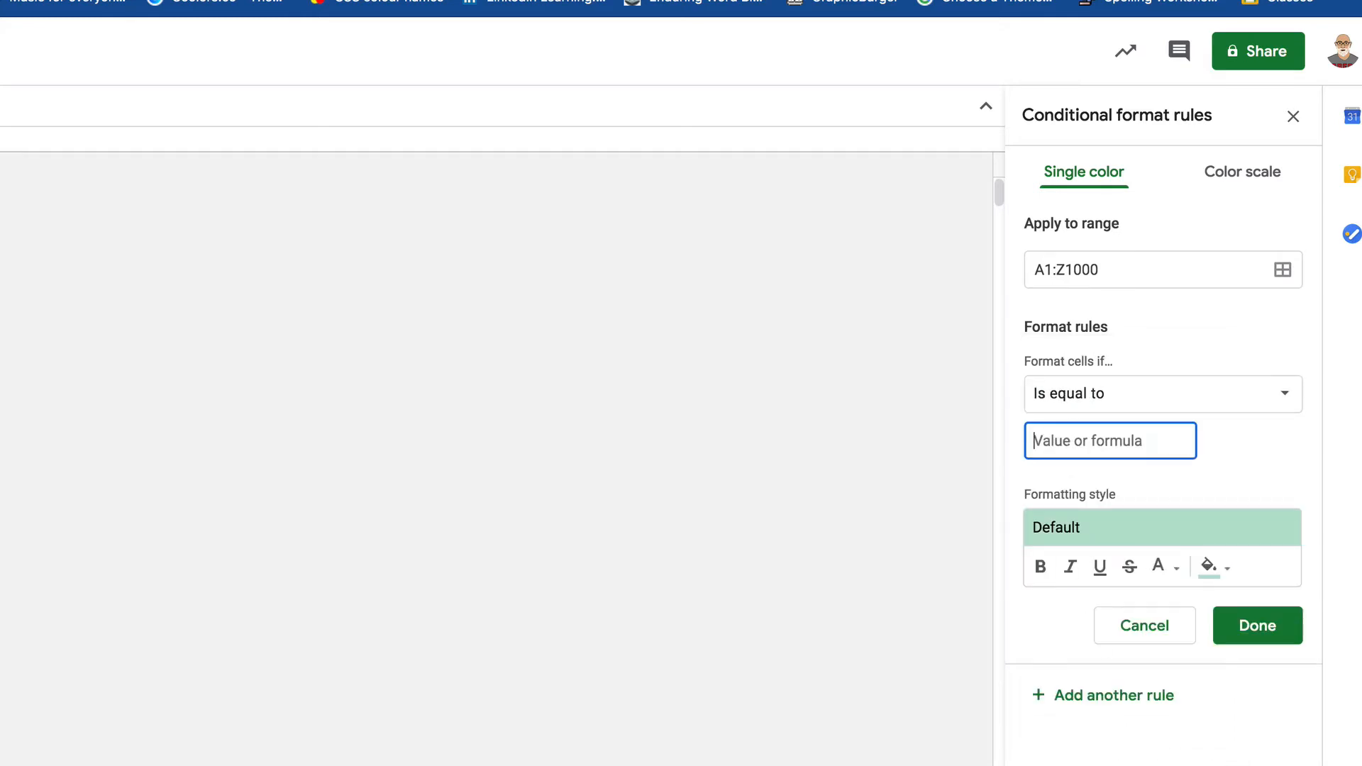
text(2)
click(1222, 573)
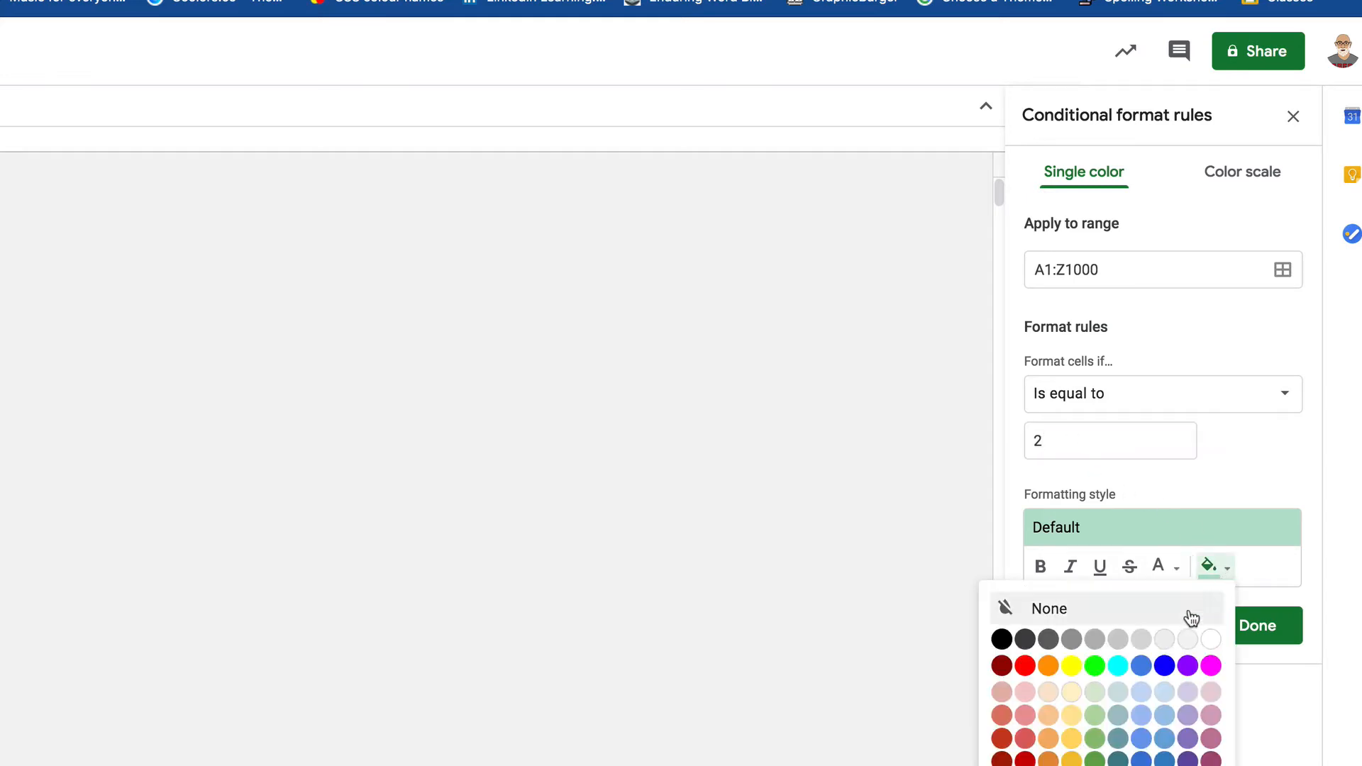
click(1071, 666)
click(1255, 638)
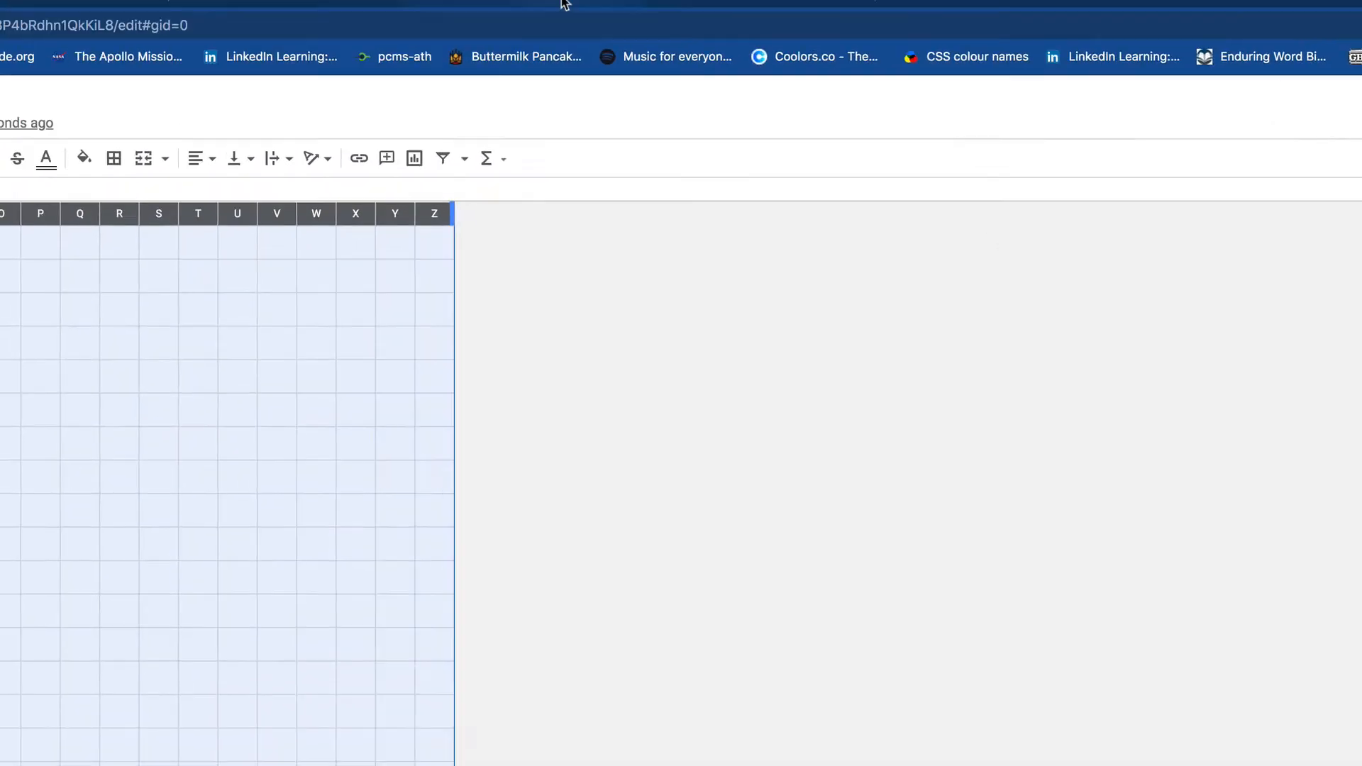
Consult the "spreadsheet pixel art" image results for reference and enter 1 in cells J5 to M5 and N6 of the pixel art demo sheet.
click(1102, 45)
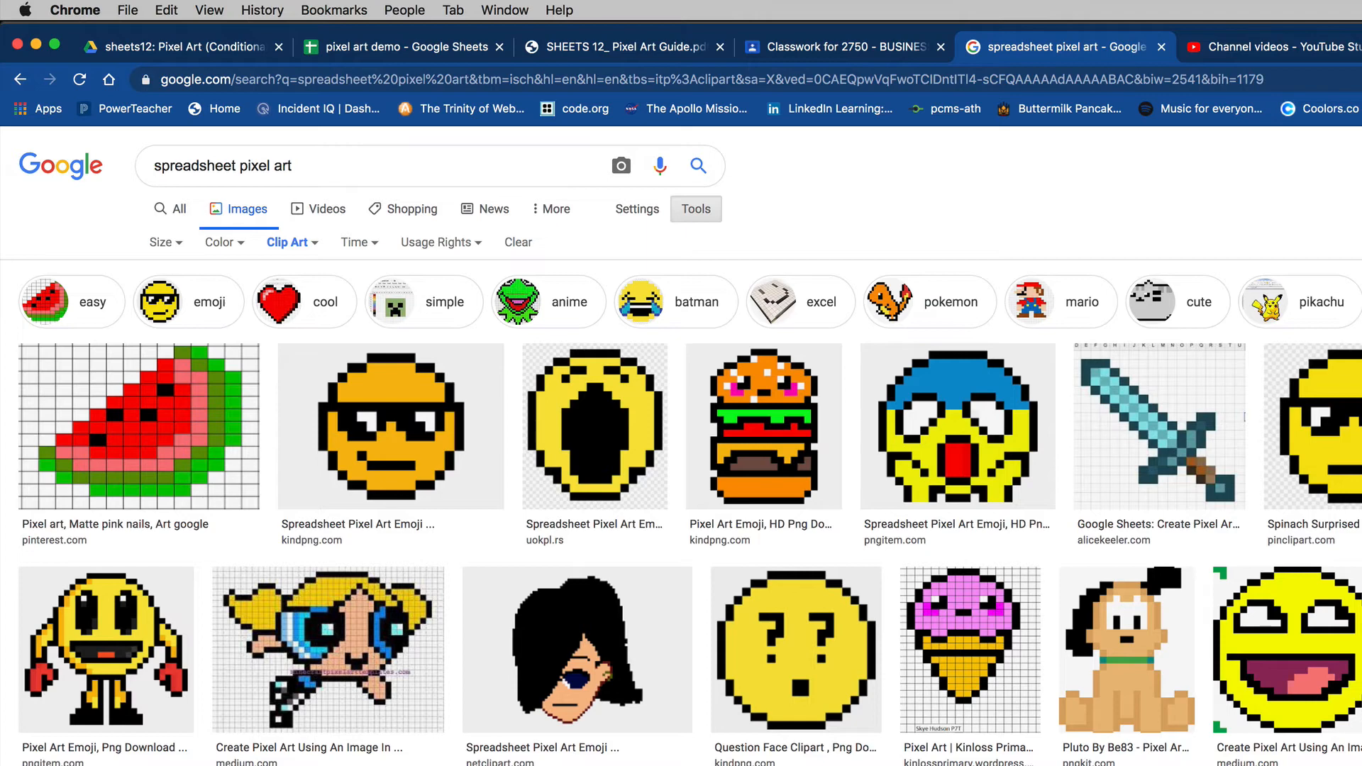
click(305, 54)
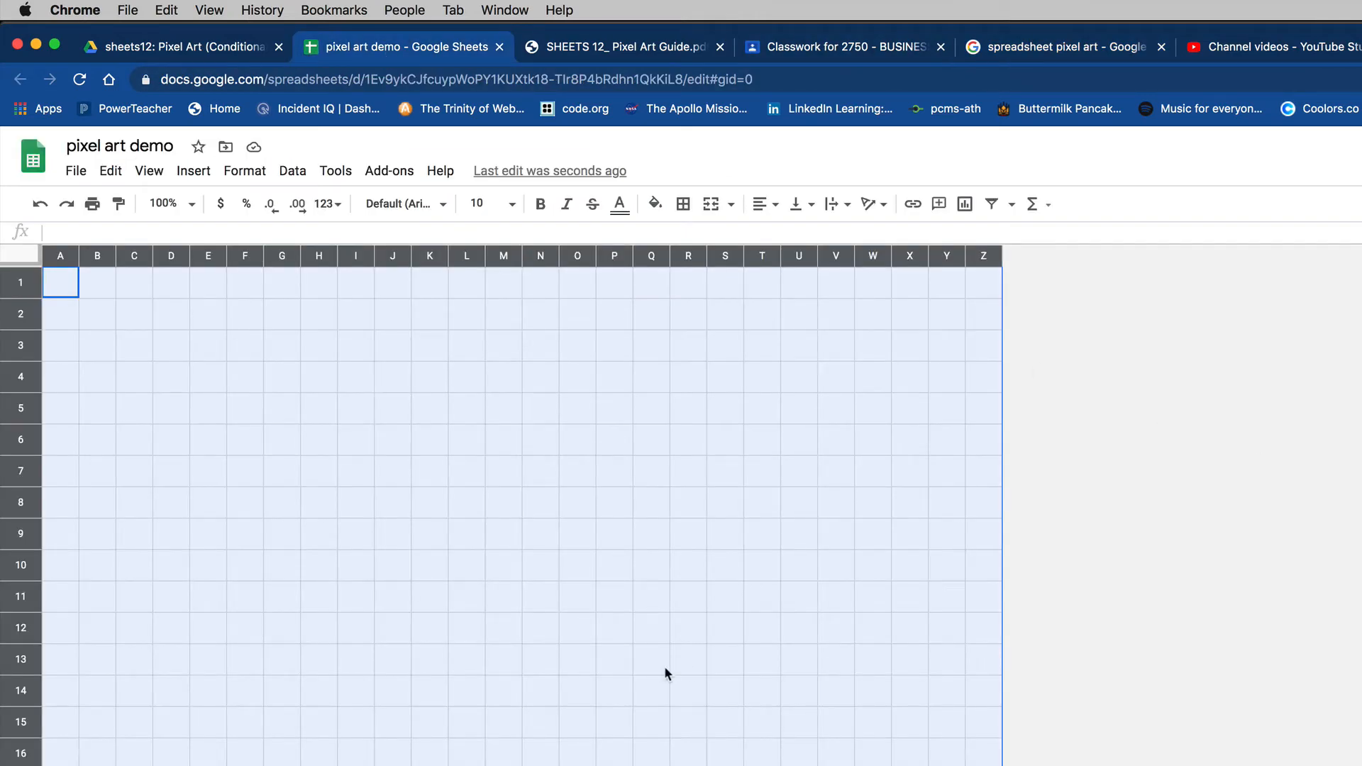
click(394, 417)
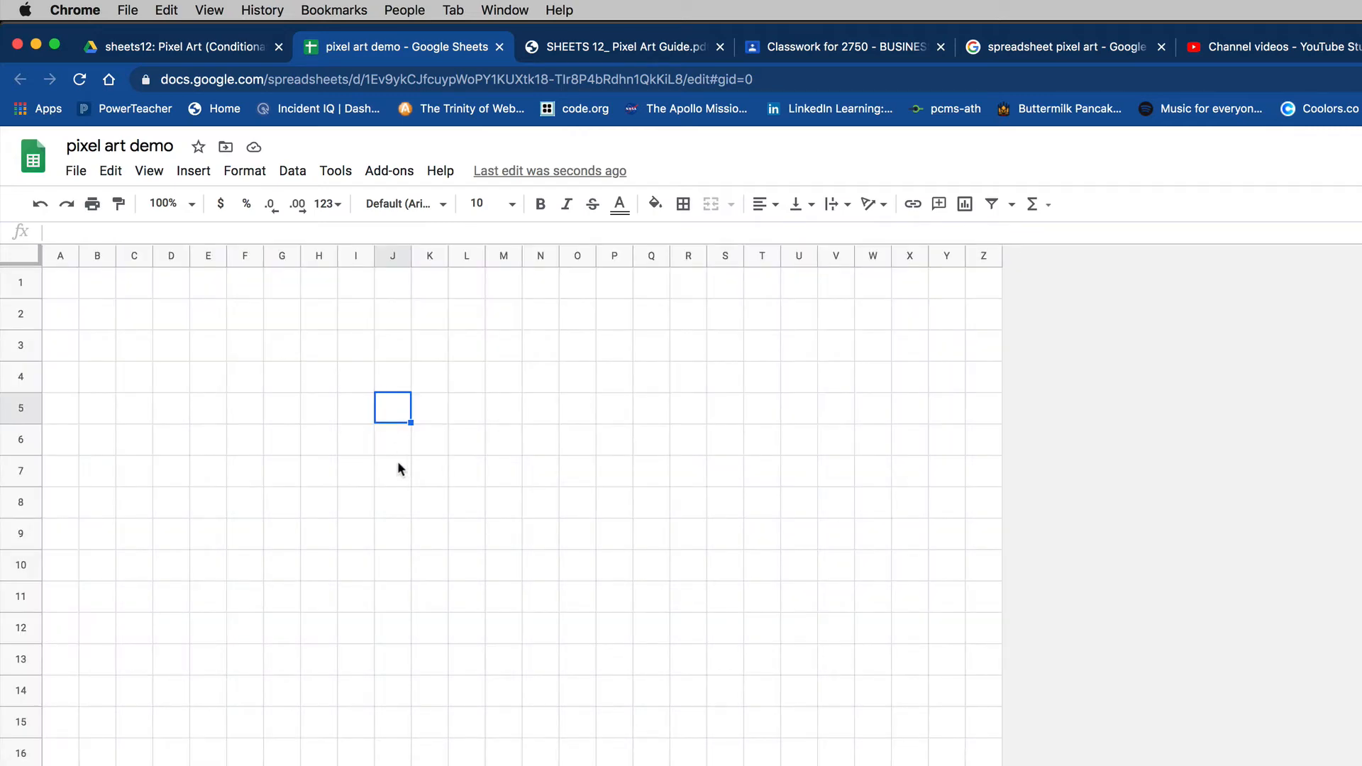
text(1)
key(Tab)
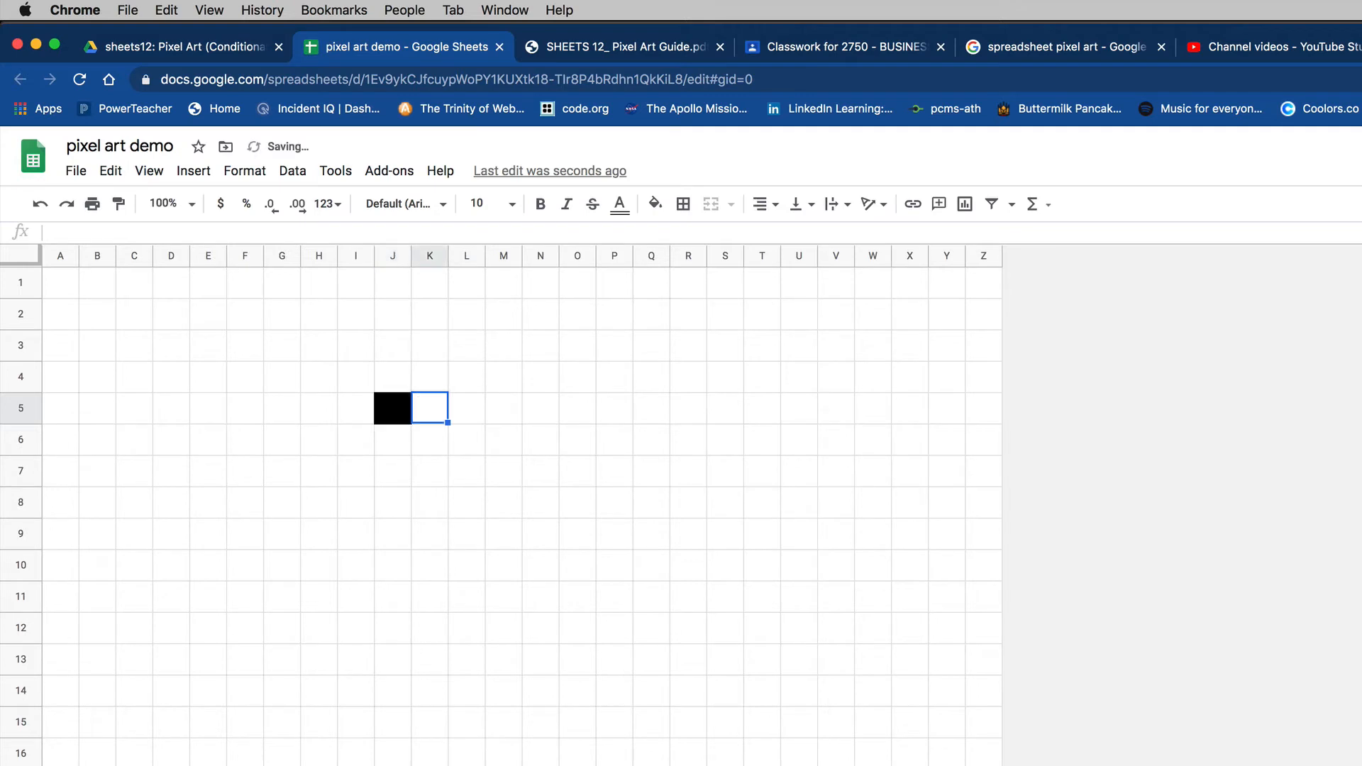
text(1)
key(Tab)
text(1)
key(Tab)
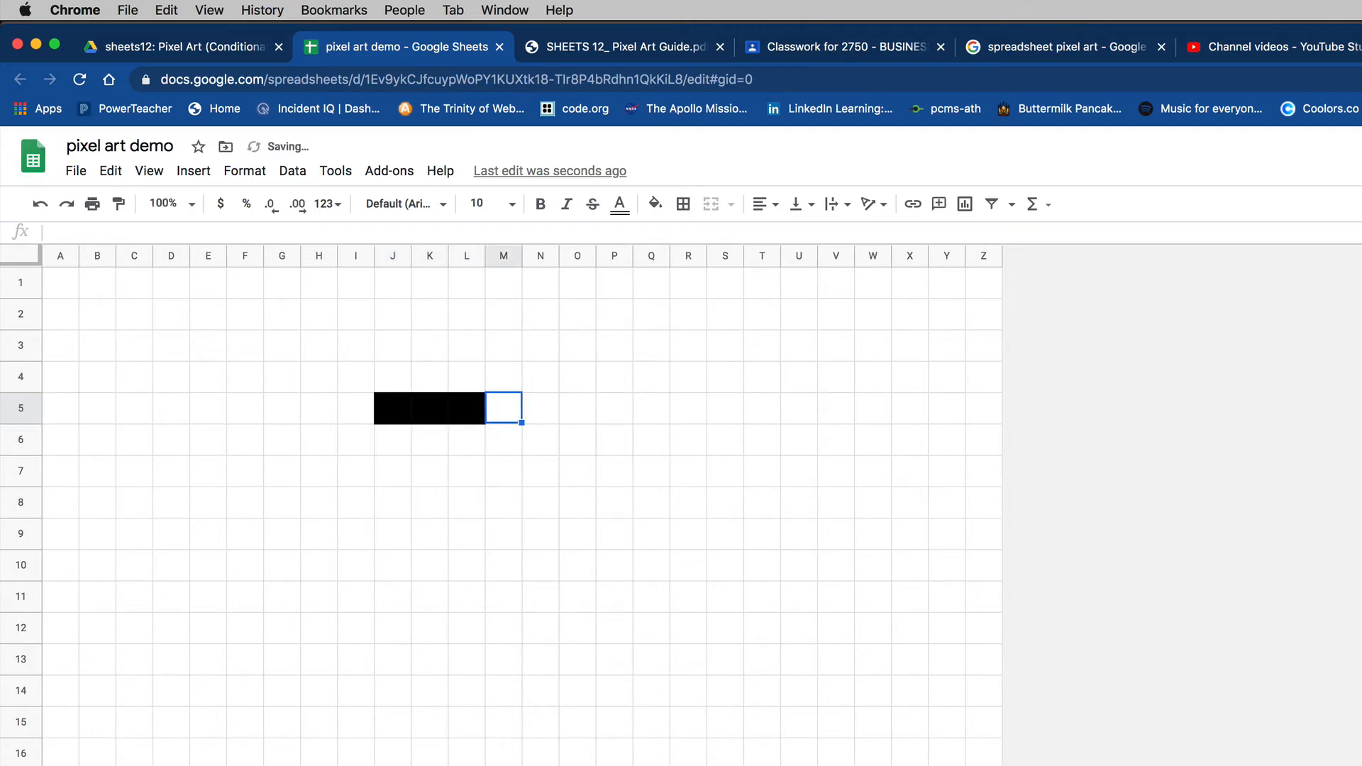
text(1)
key(Tab)
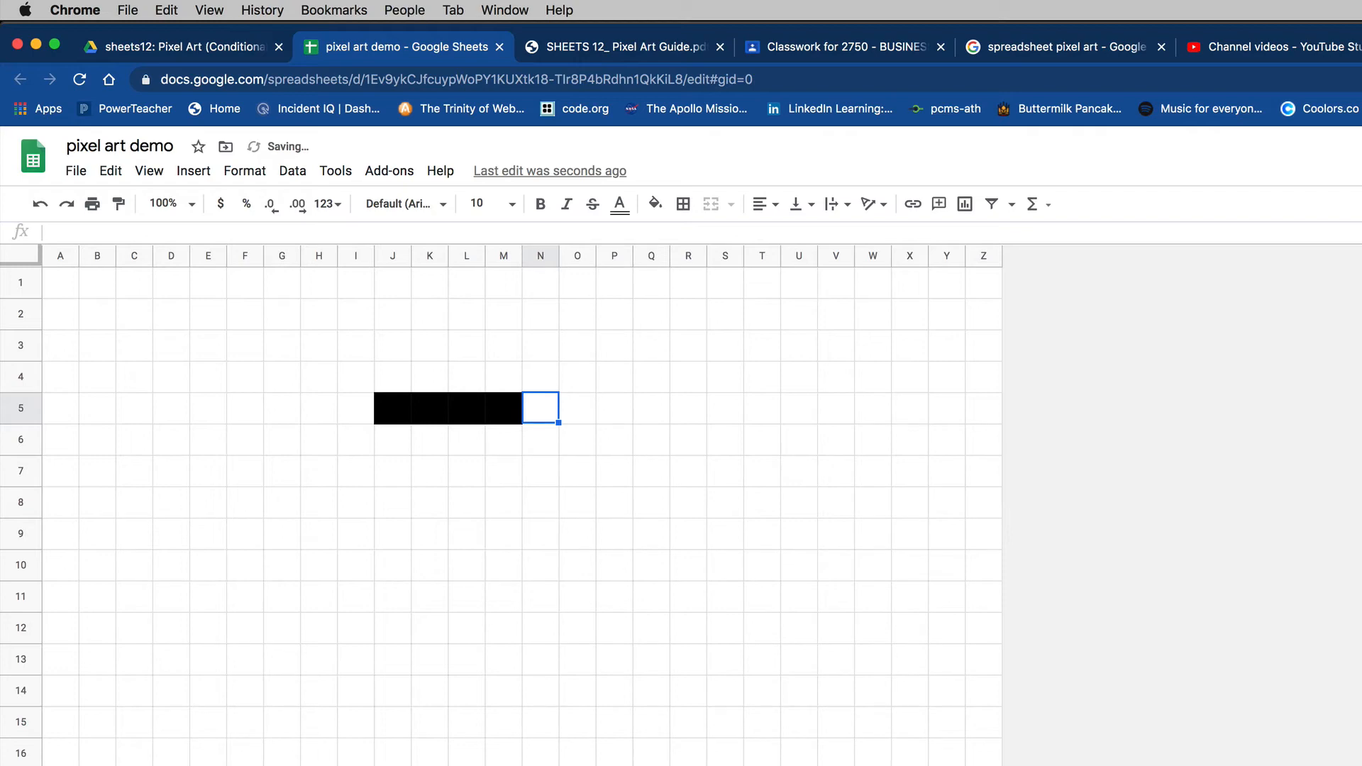
key(Down)
text(1)
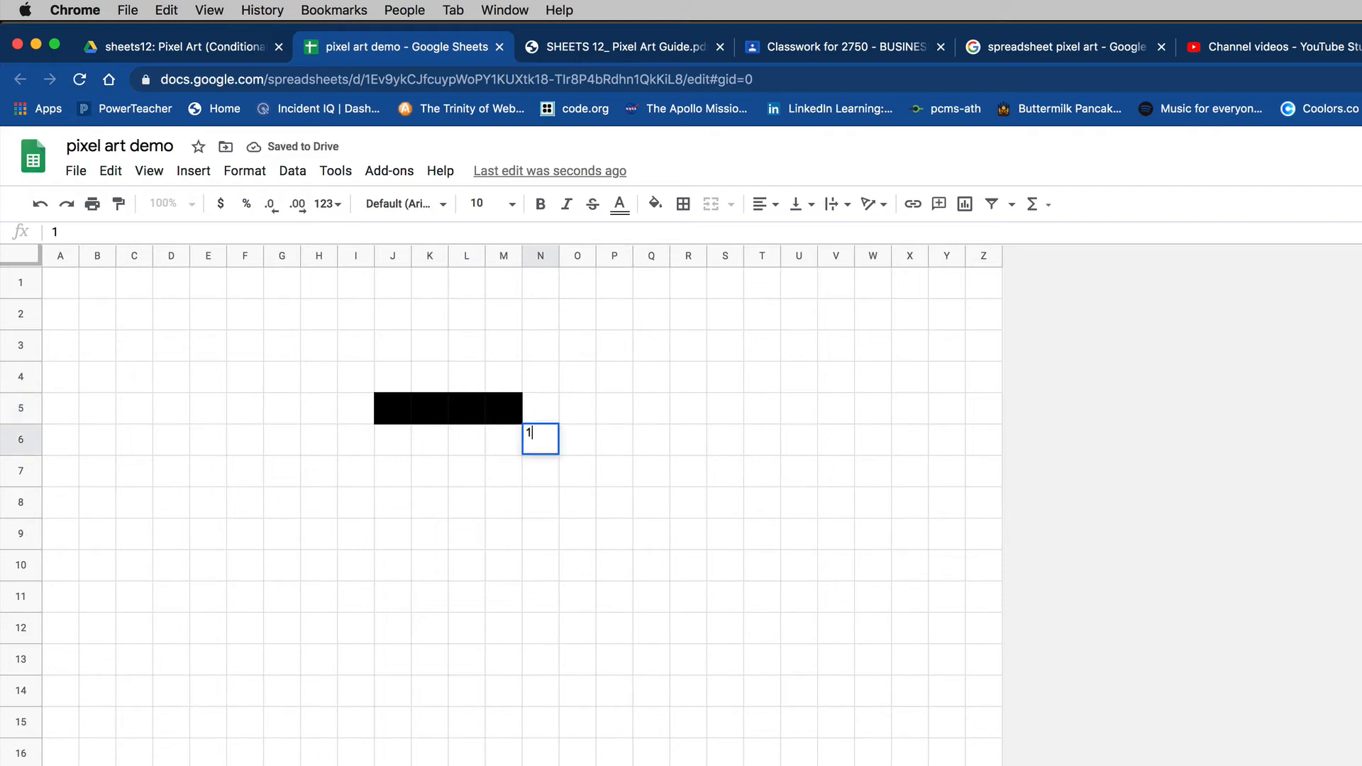
key(Return)
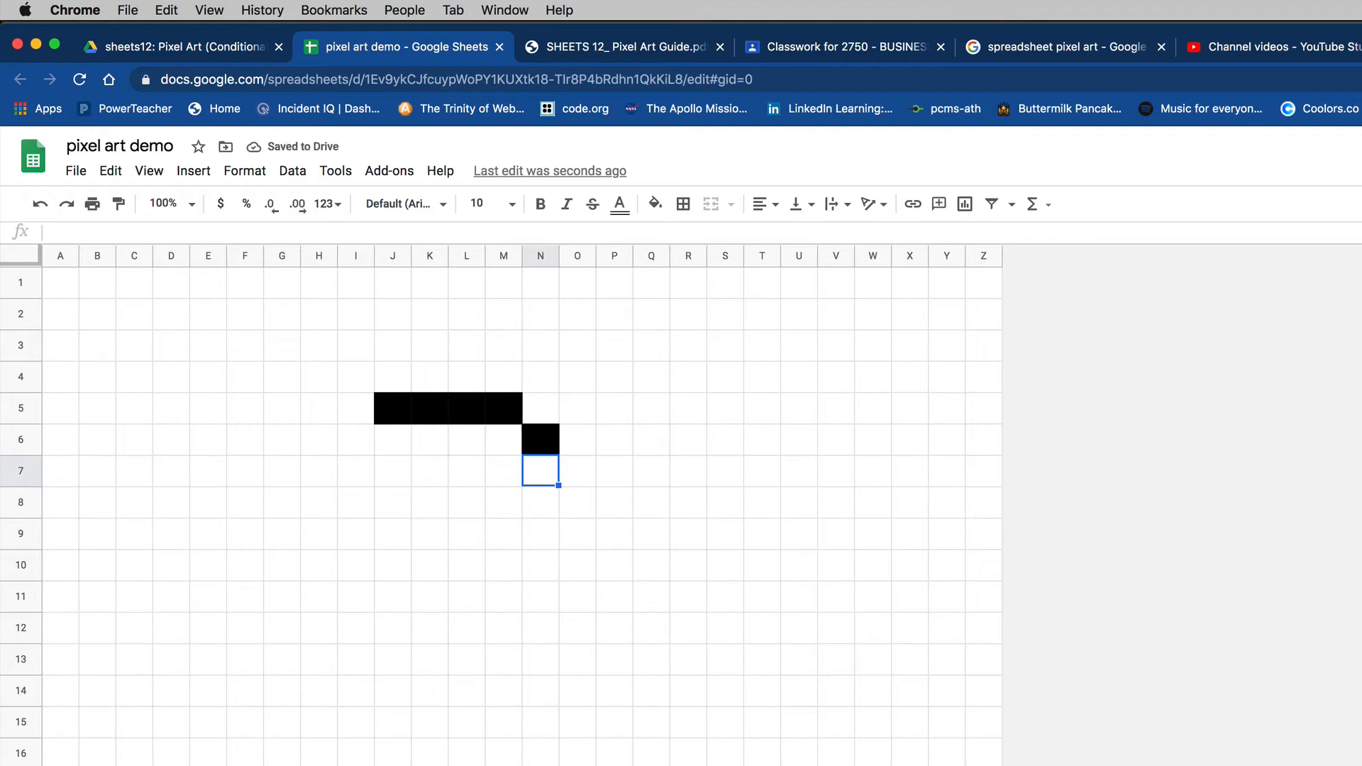
Enter 1 in cells O7 to O10 to form the right side of the black outline.
click(578, 470)
text(1)
click(606, 470)
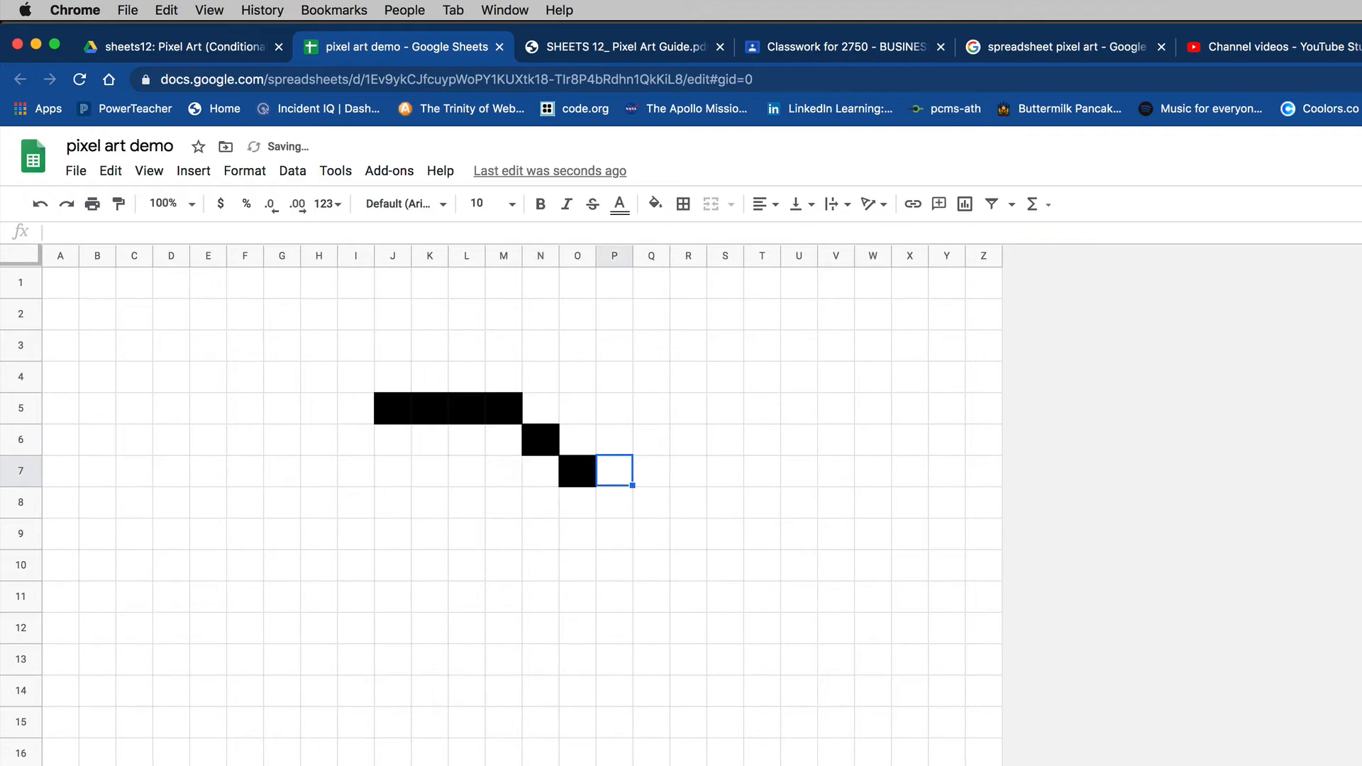
key(Down)
key(Down)
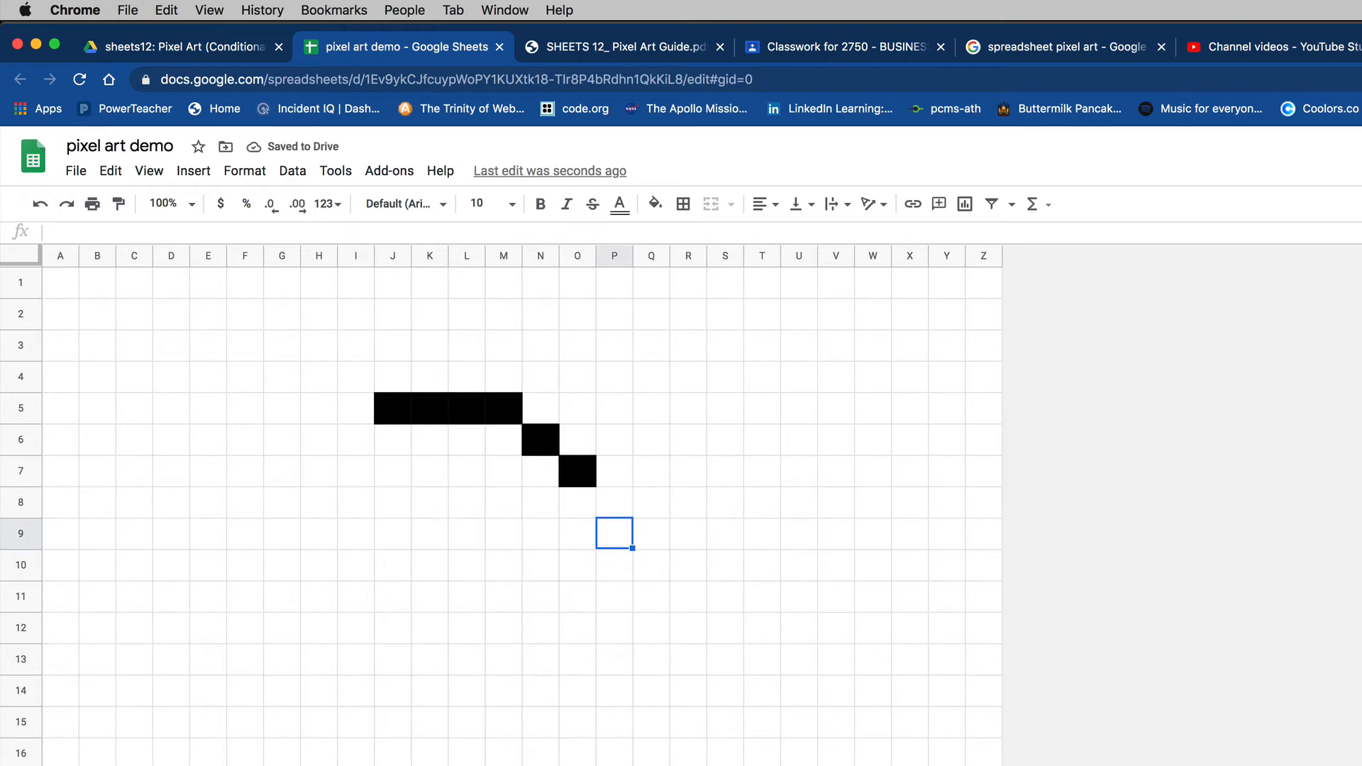
key(Up)
key(Left)
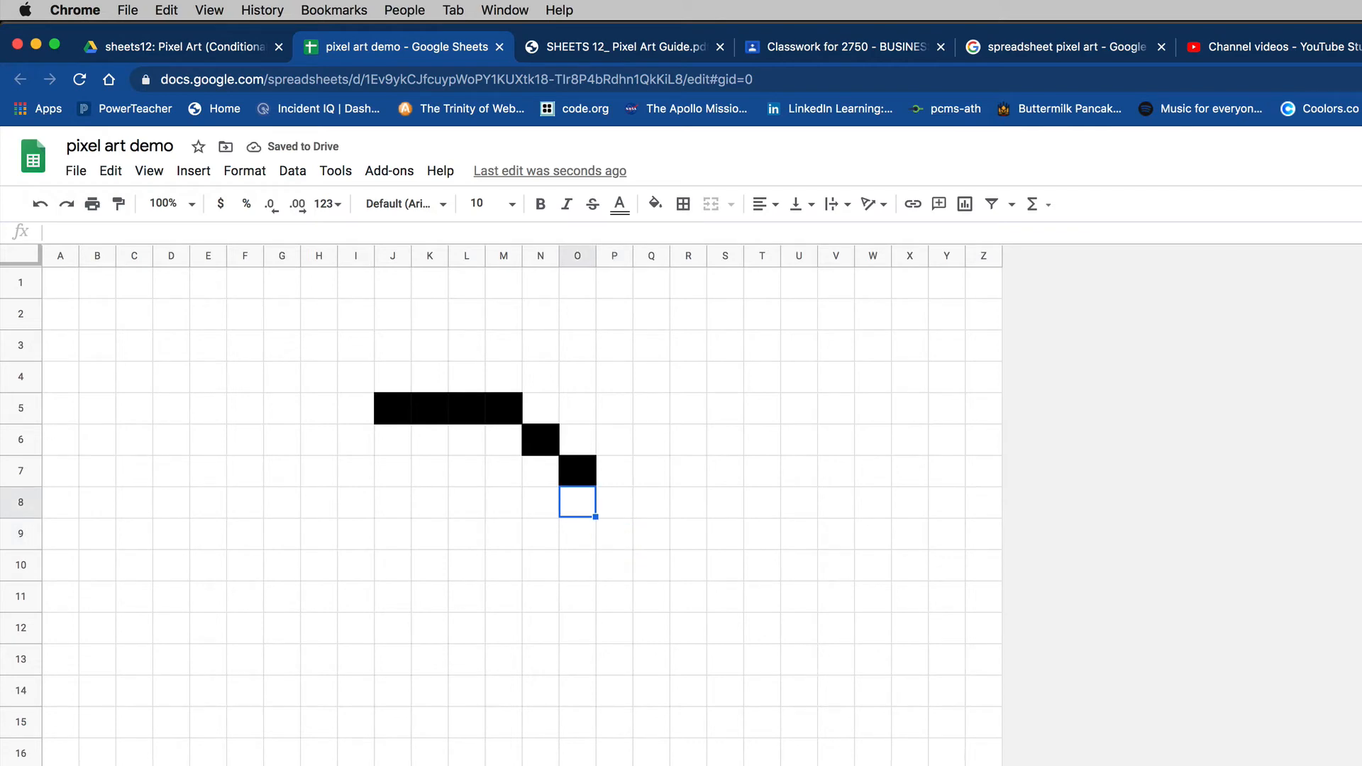
text(1)
key(Return)
text(1)
key(Return)
text(1)
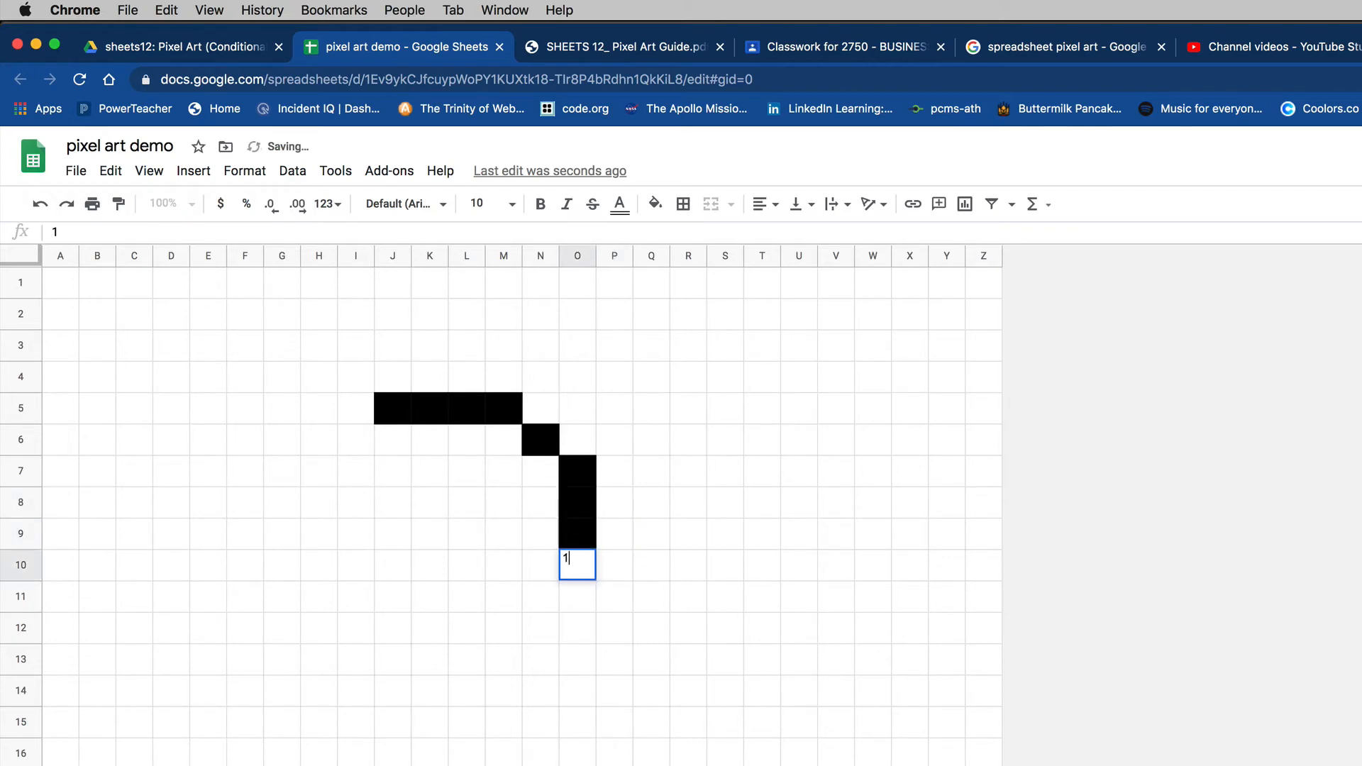
key(Return)
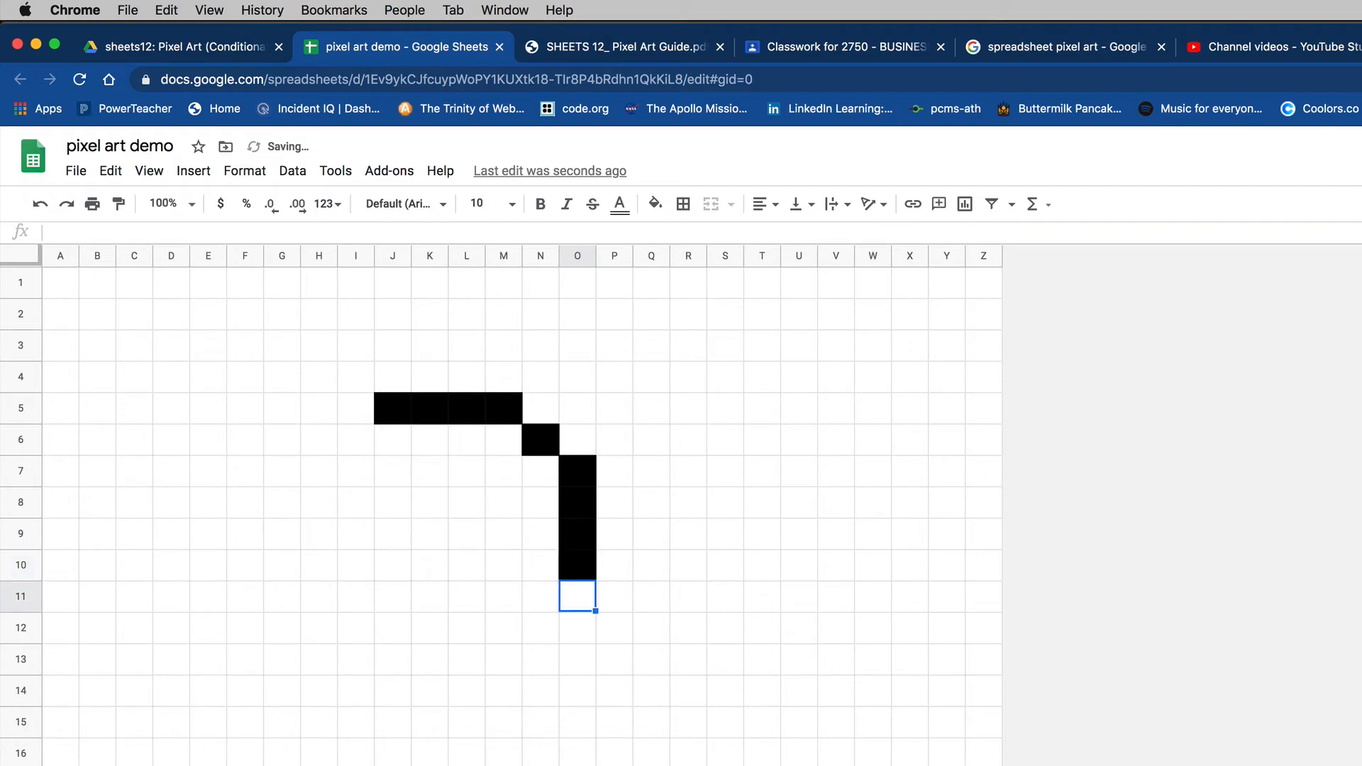
Enter 1 in cell N11 for the lower-right corner of the outline.
key(Left)
key(Down)
key(Up)
text(1)
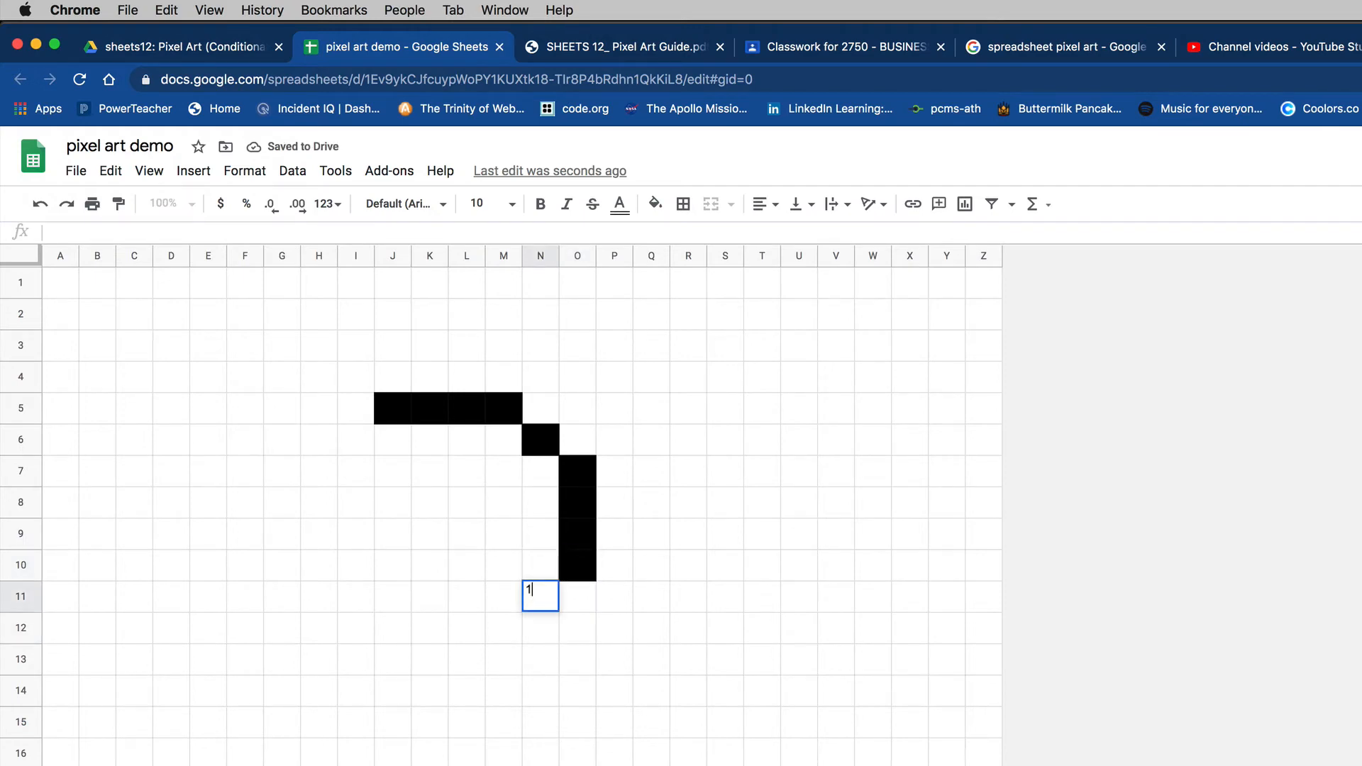
key(Return)
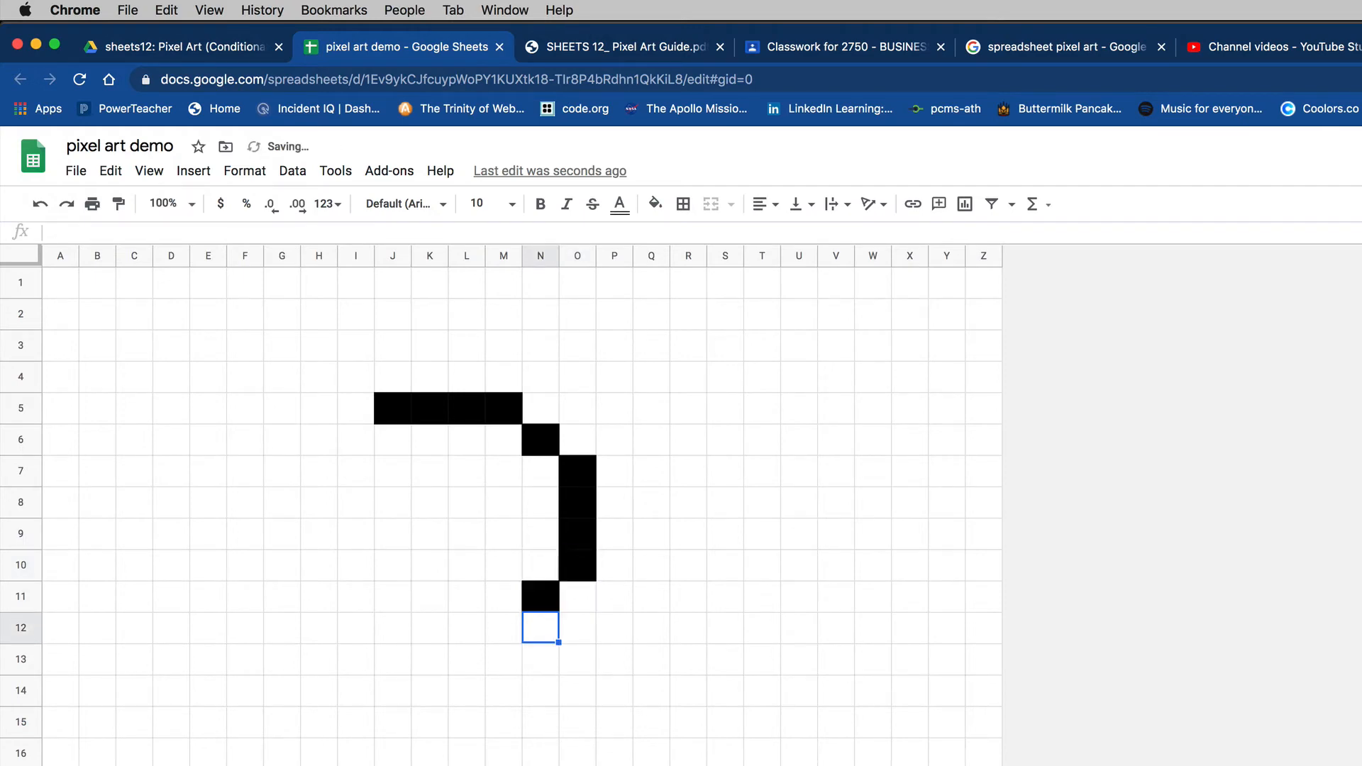
key(Left)
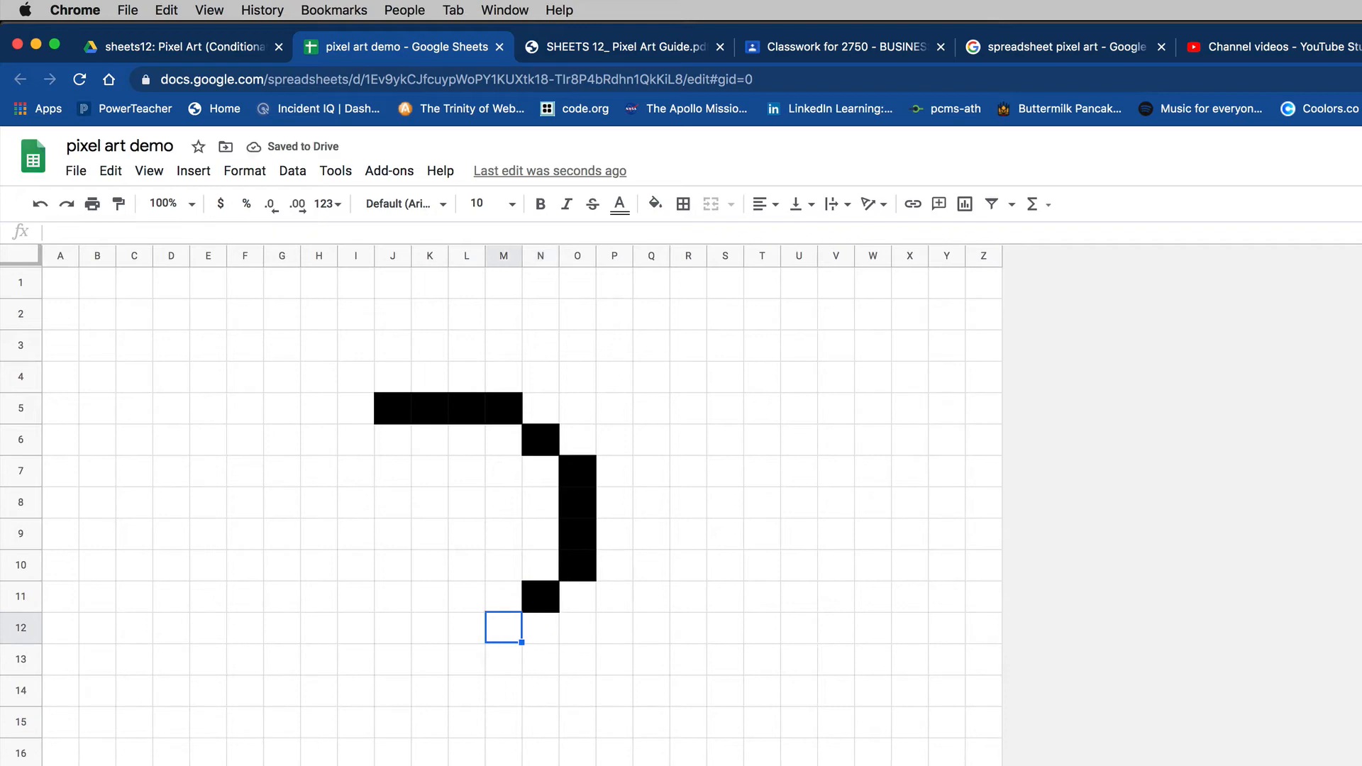
key(Down)
text(1)
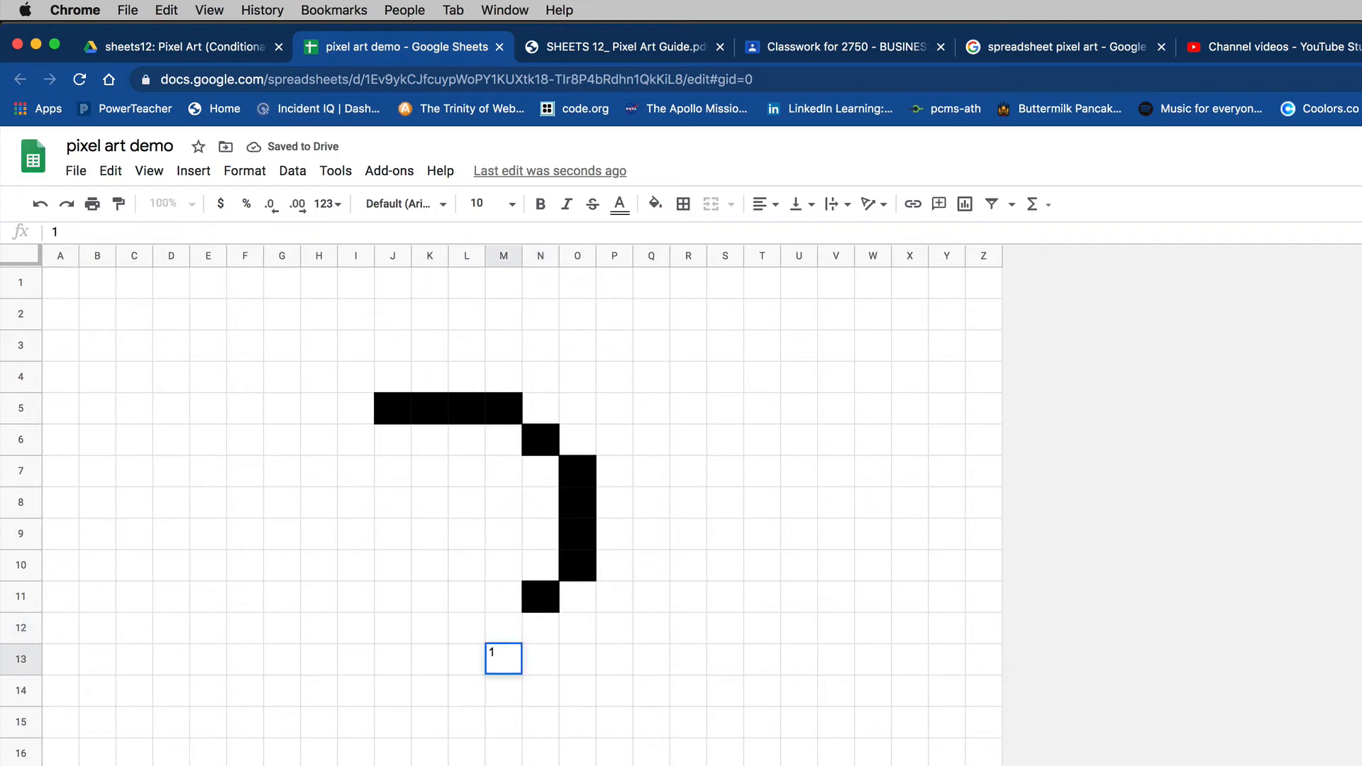
key(Up)
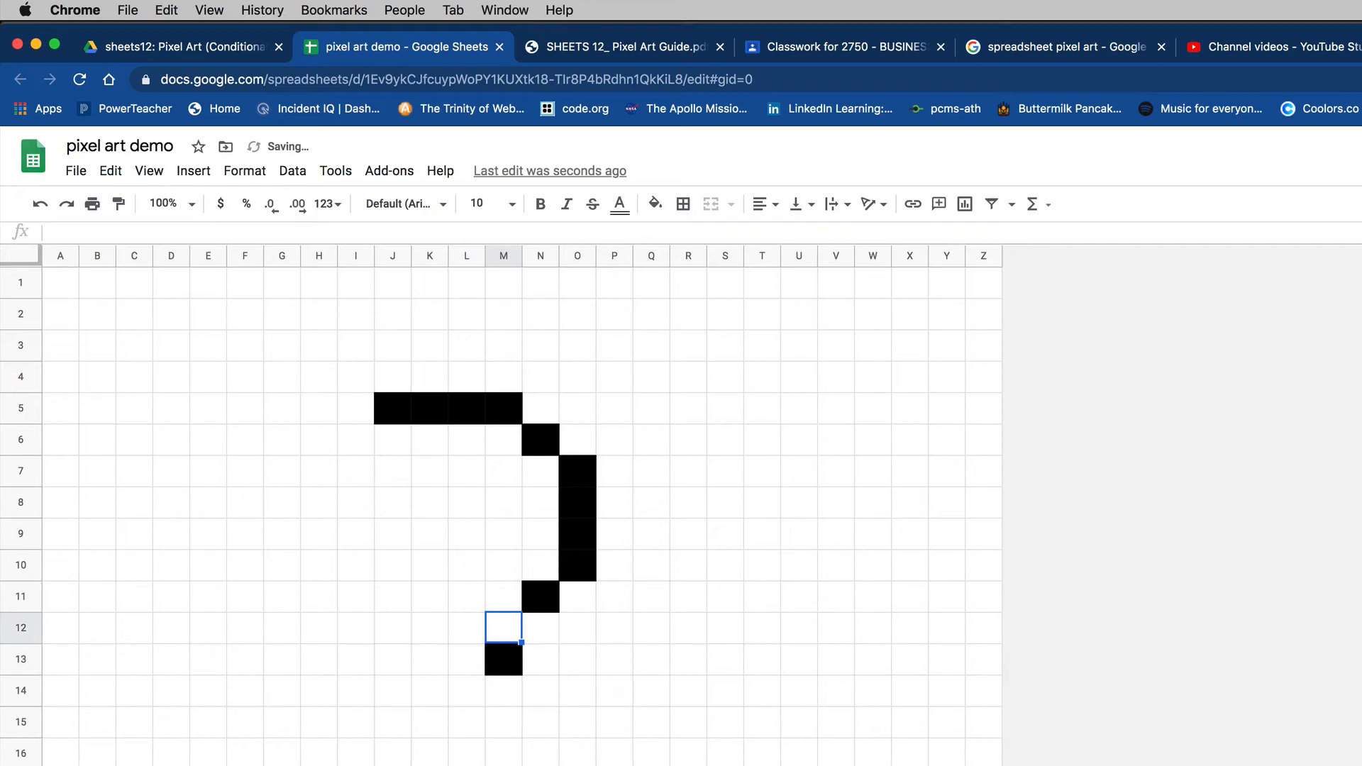
key(Down)
key(Delete)
Enter 1 in cells M12, L12, K12 and J12 to form the bottom edge of the outline.
key(Up)
text(1)
key(Left)
text(1)
key(Left)
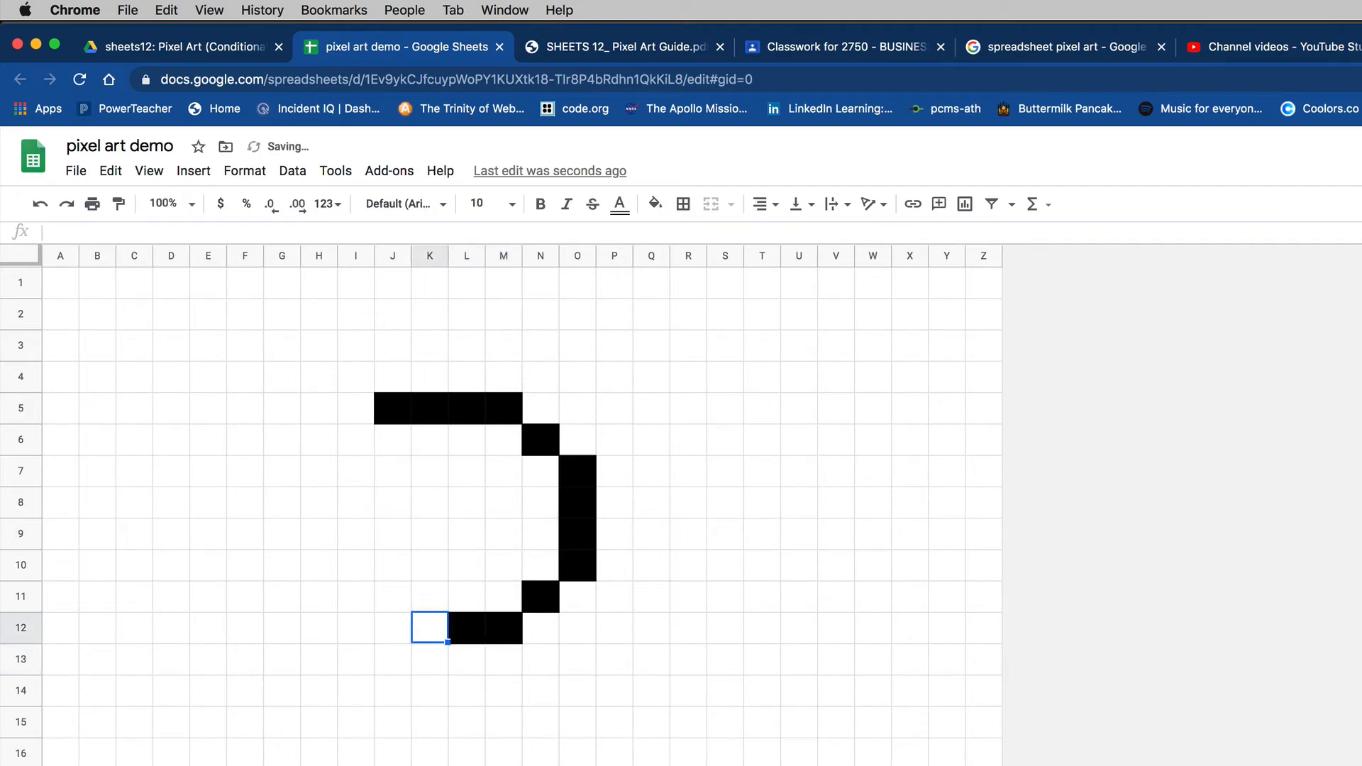
text(1)
key(Left)
text(1)
key(Left)
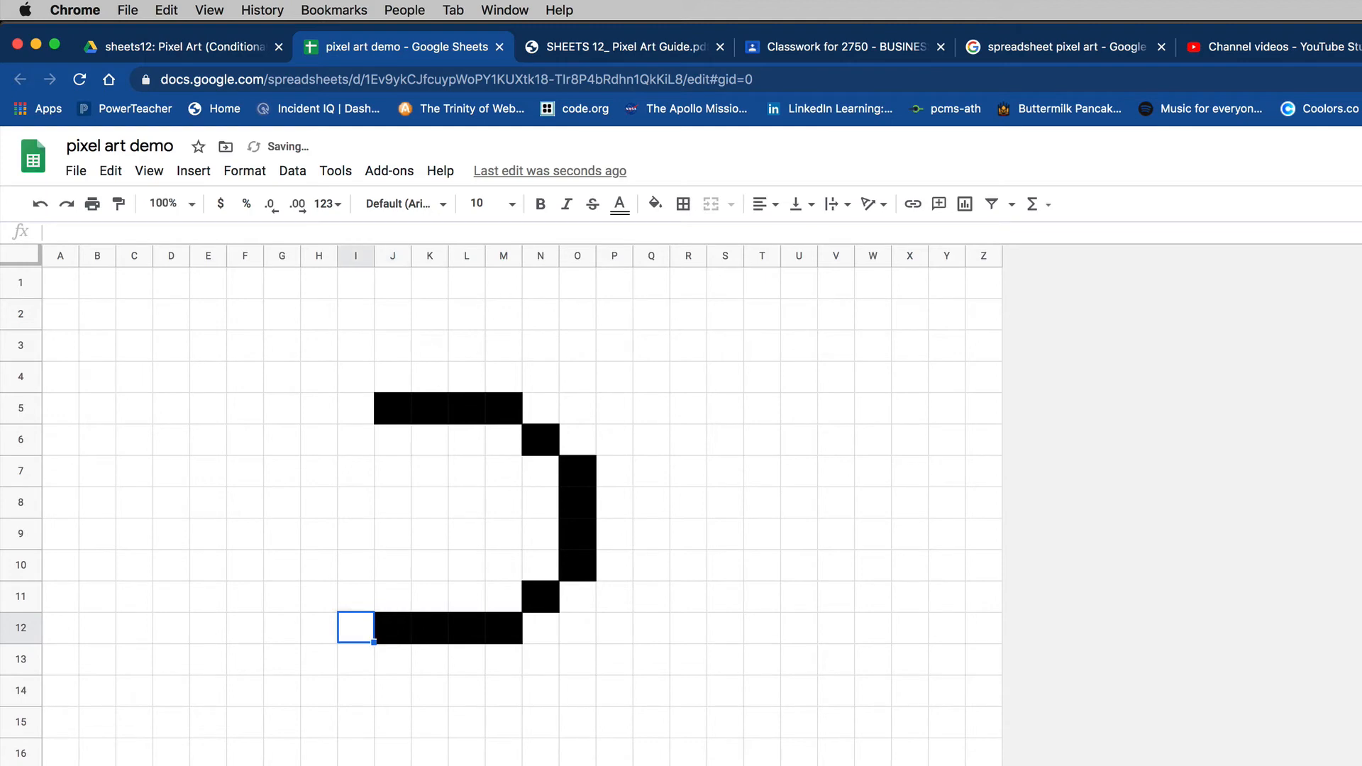
Enter 1 in cell I11 and in cells H10 up to H7 to form the outline's left side.
key(Up)
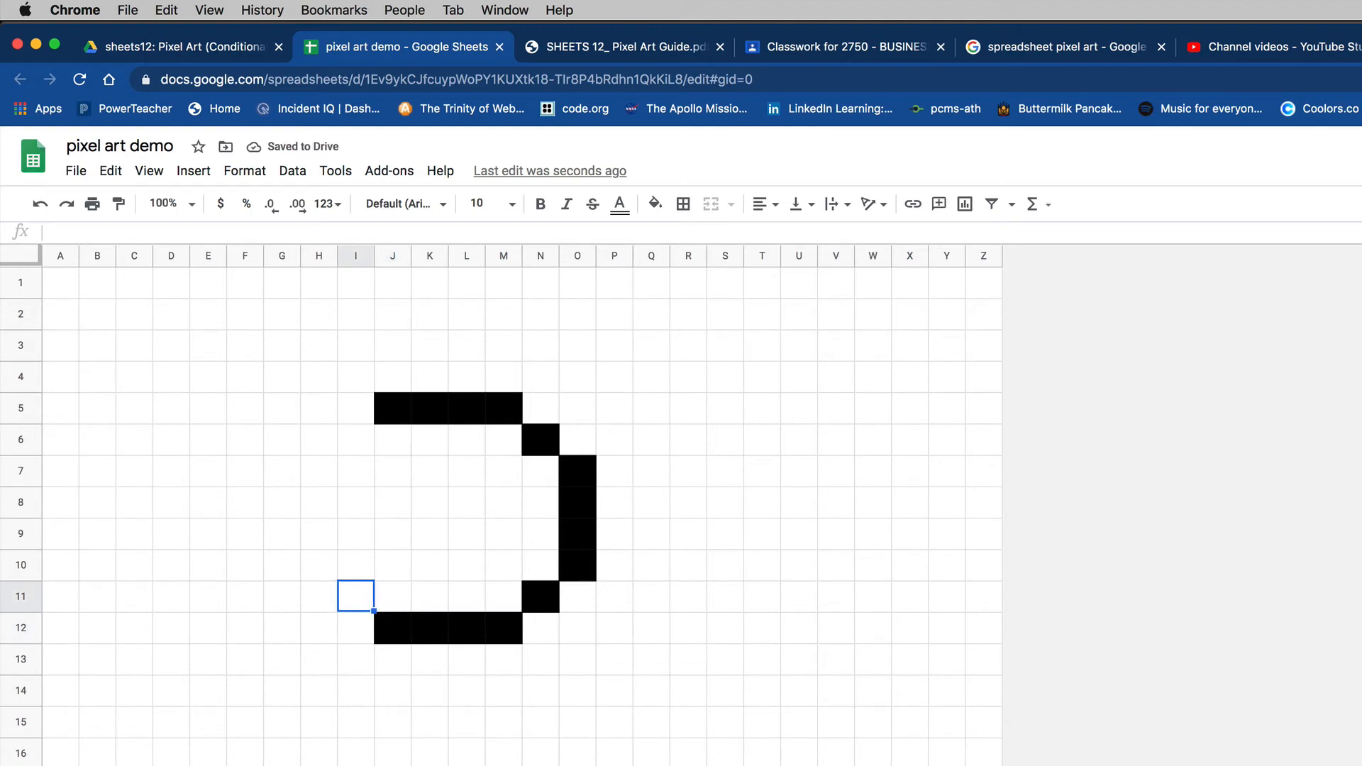
text(1)
key(Up)
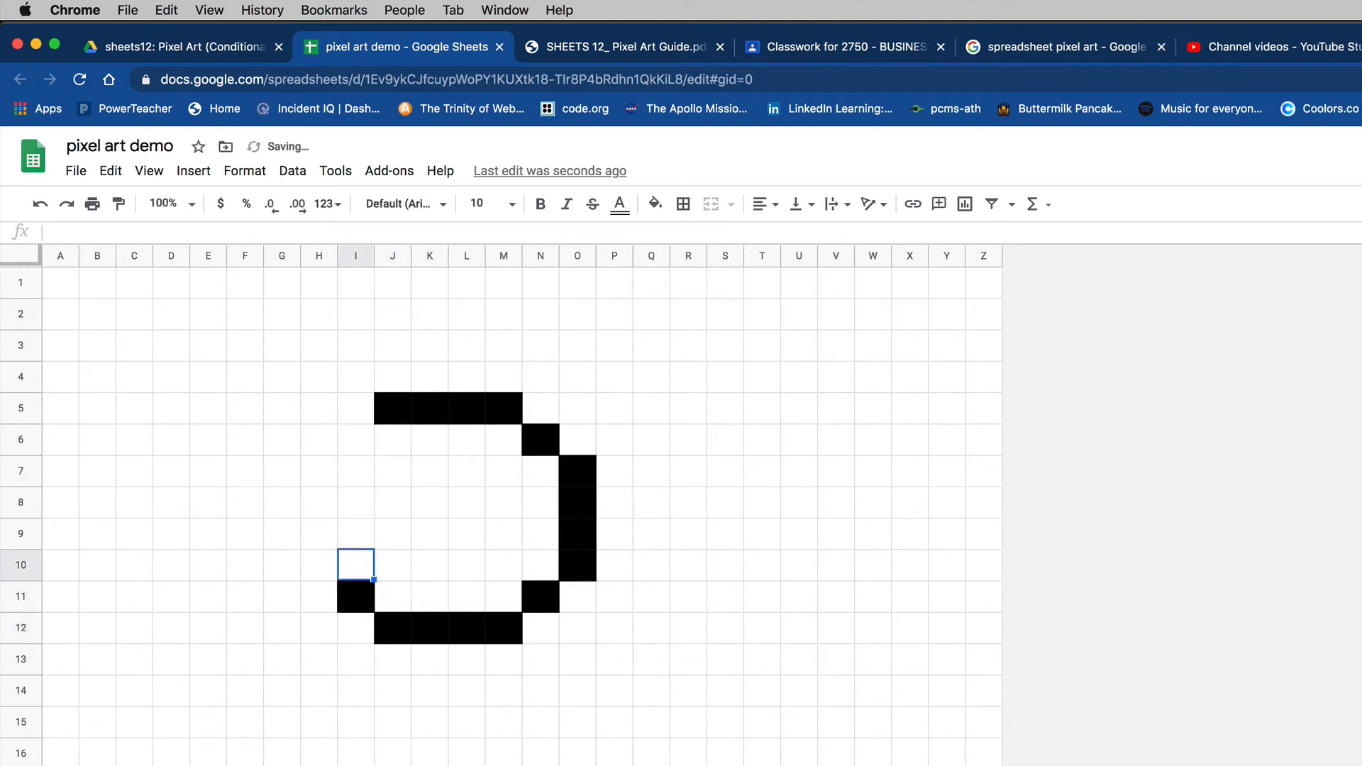
key(Left)
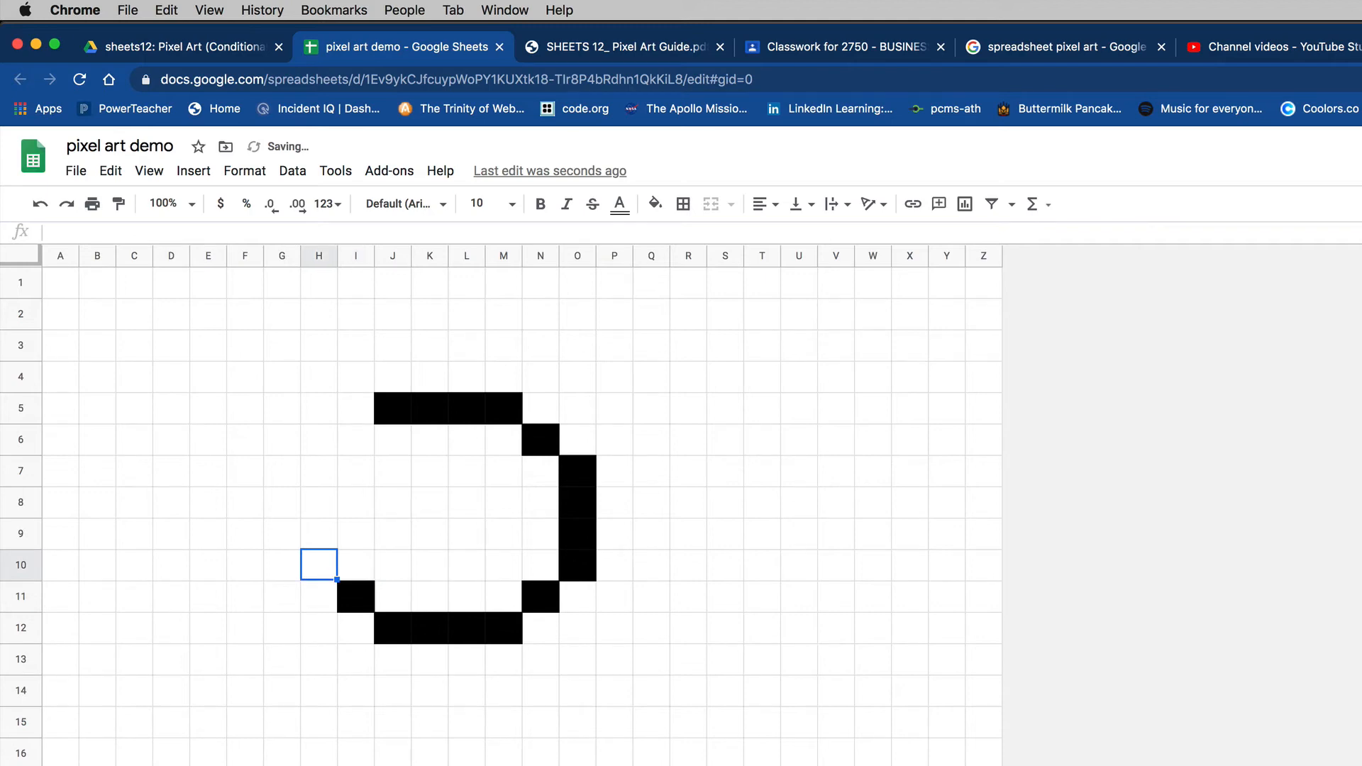
text(1)
key(Up)
text(1)
key(Up)
text(1)
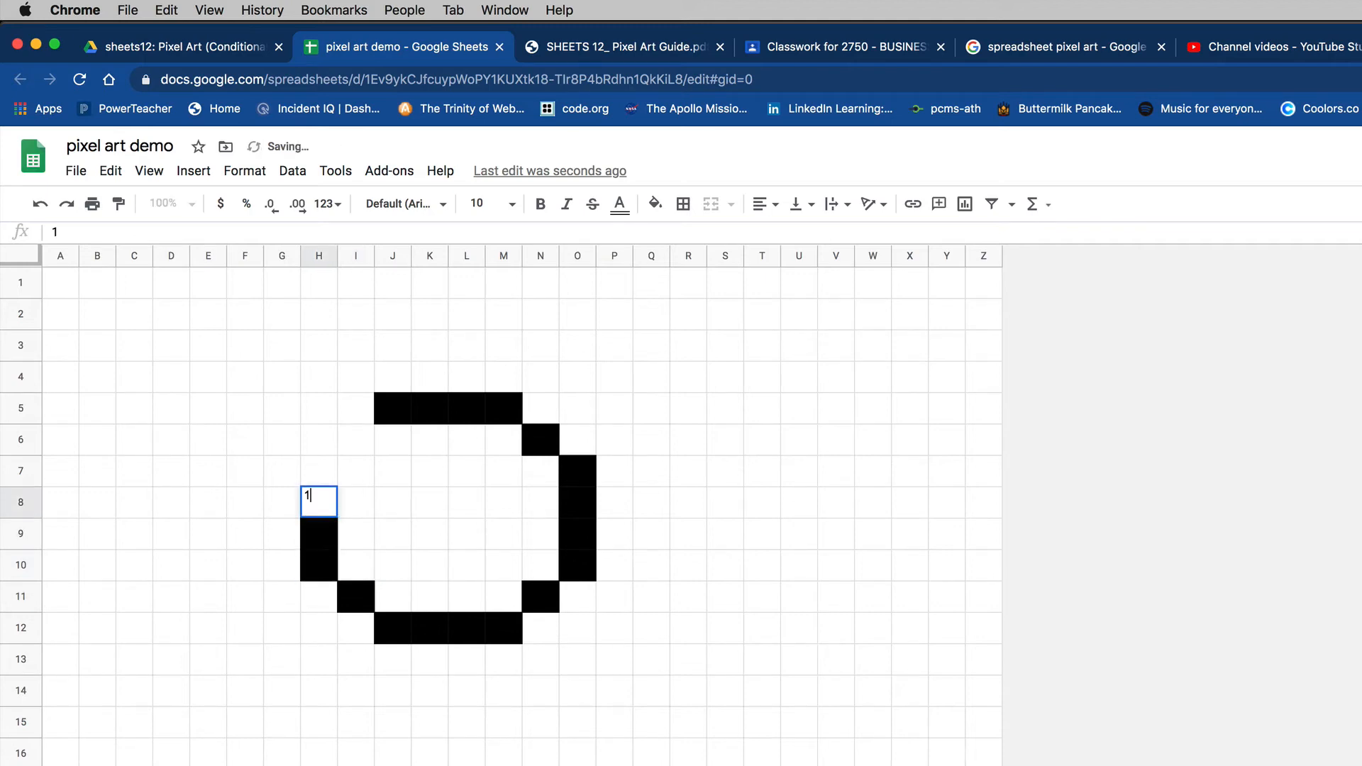
key(Up)
text(1)
key(Right)
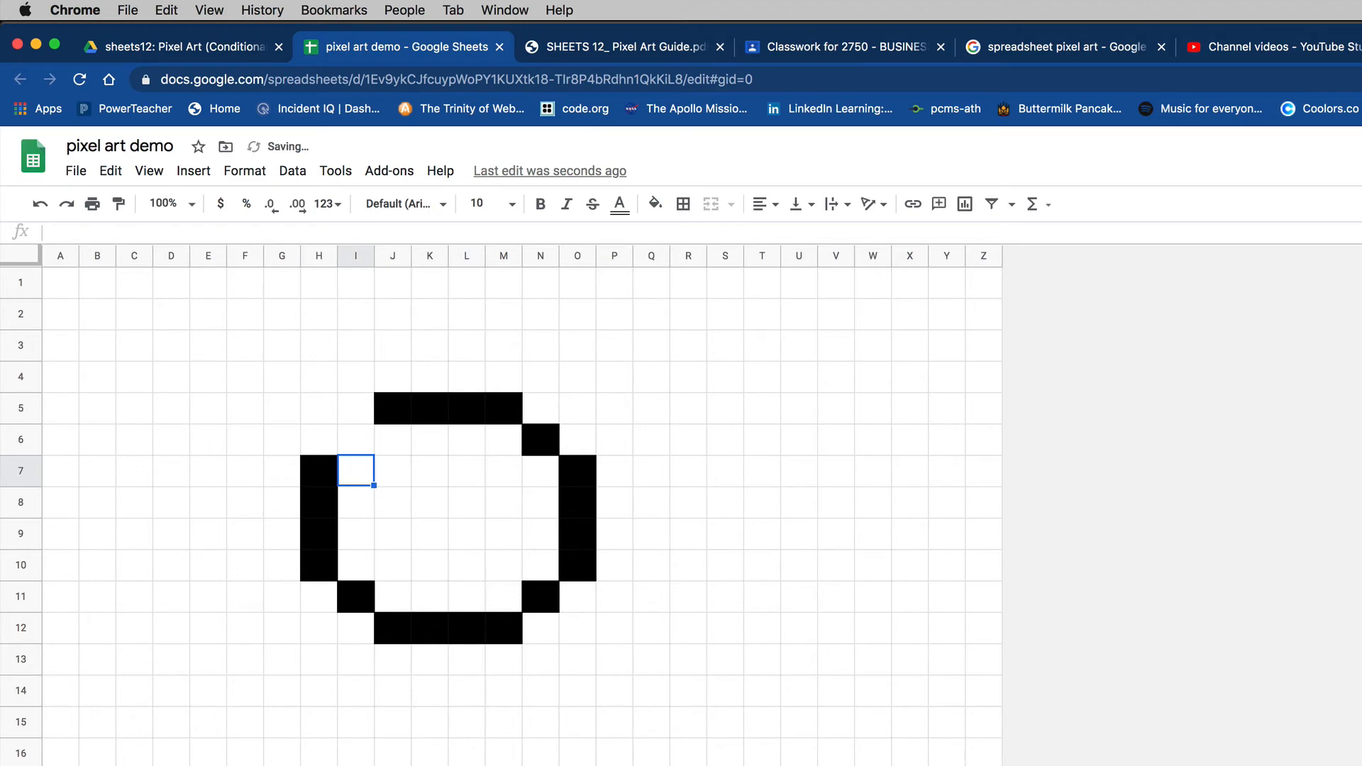
Enter 1 in cell I6 to close the upper-left corner of the outline.
key(Up)
text(1)
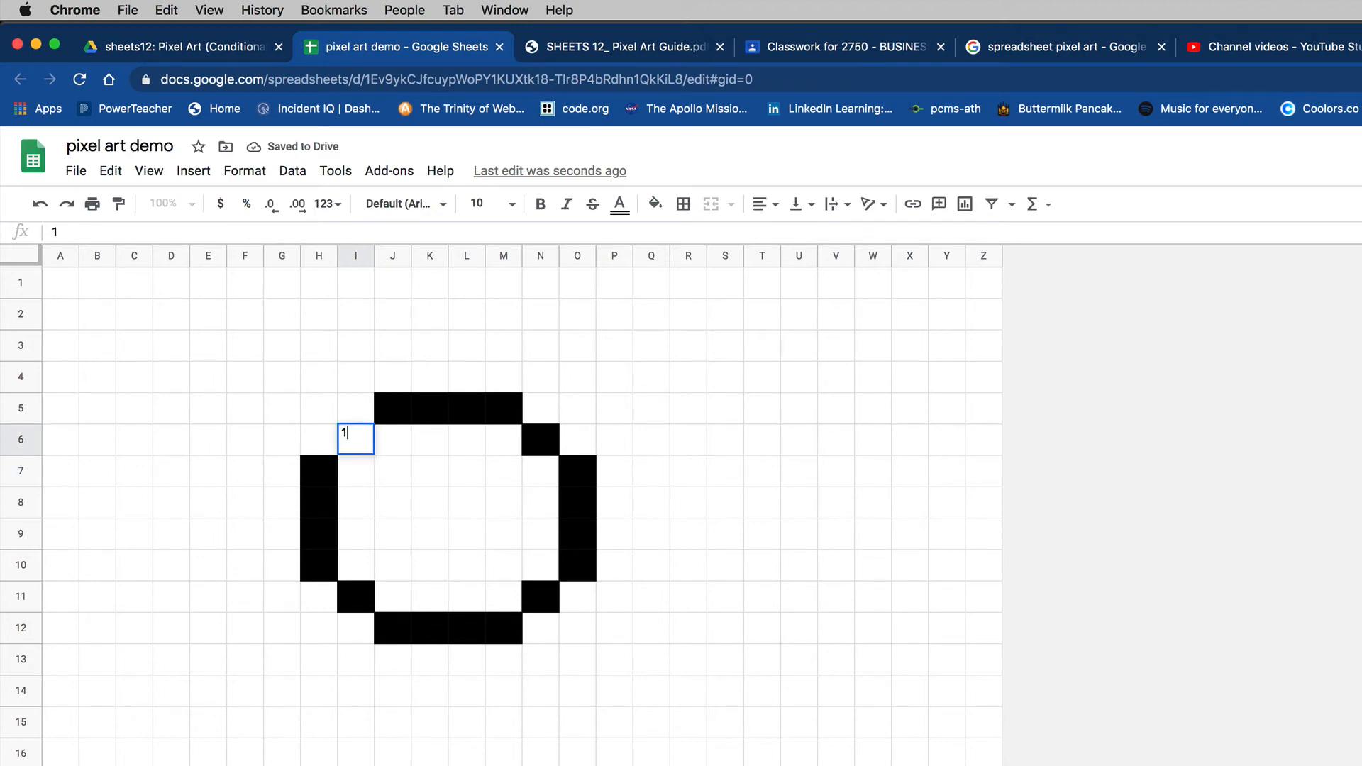
key(Right)
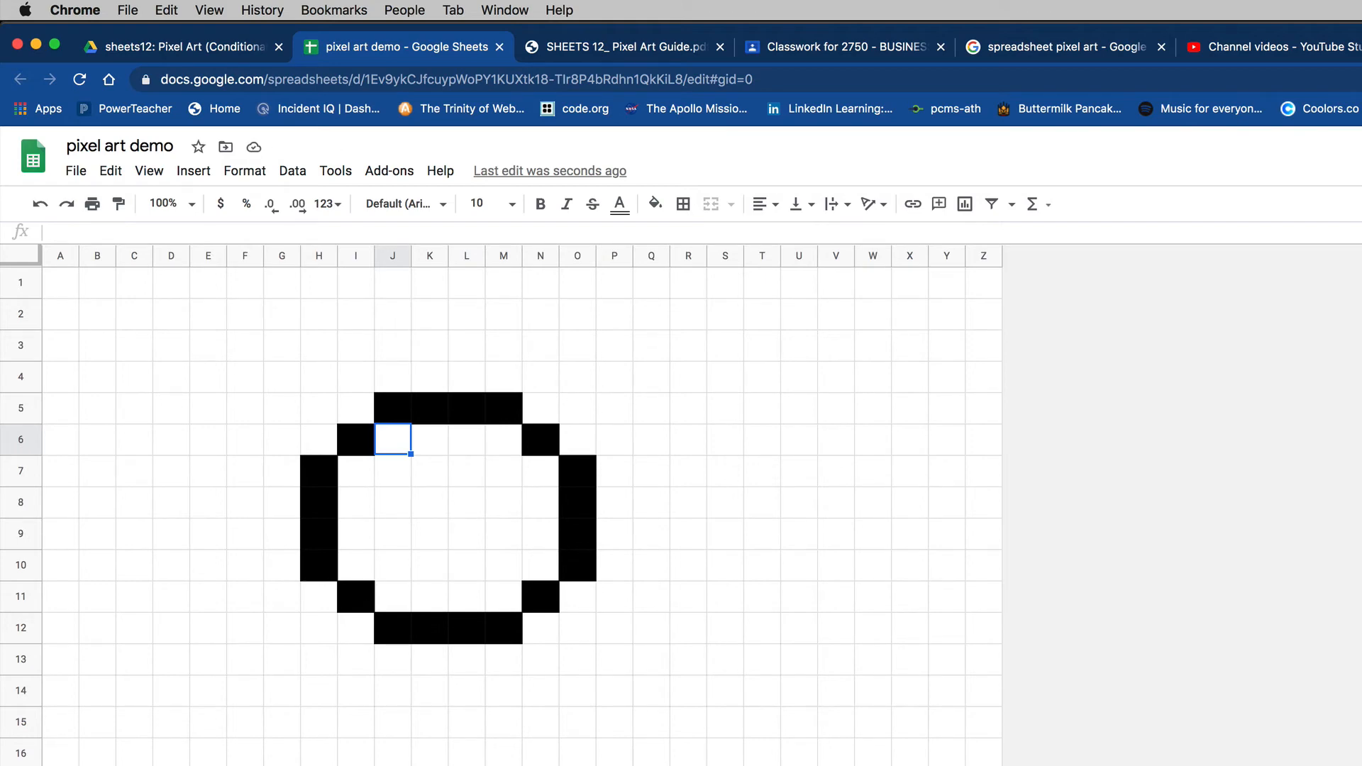
Enter 2 in cells J6 to M6 to color the face's top row yellow.
text(2)
key(Tab)
text(2)
key(Tab)
text(2)
key(Tab)
text(2)
key(Return)
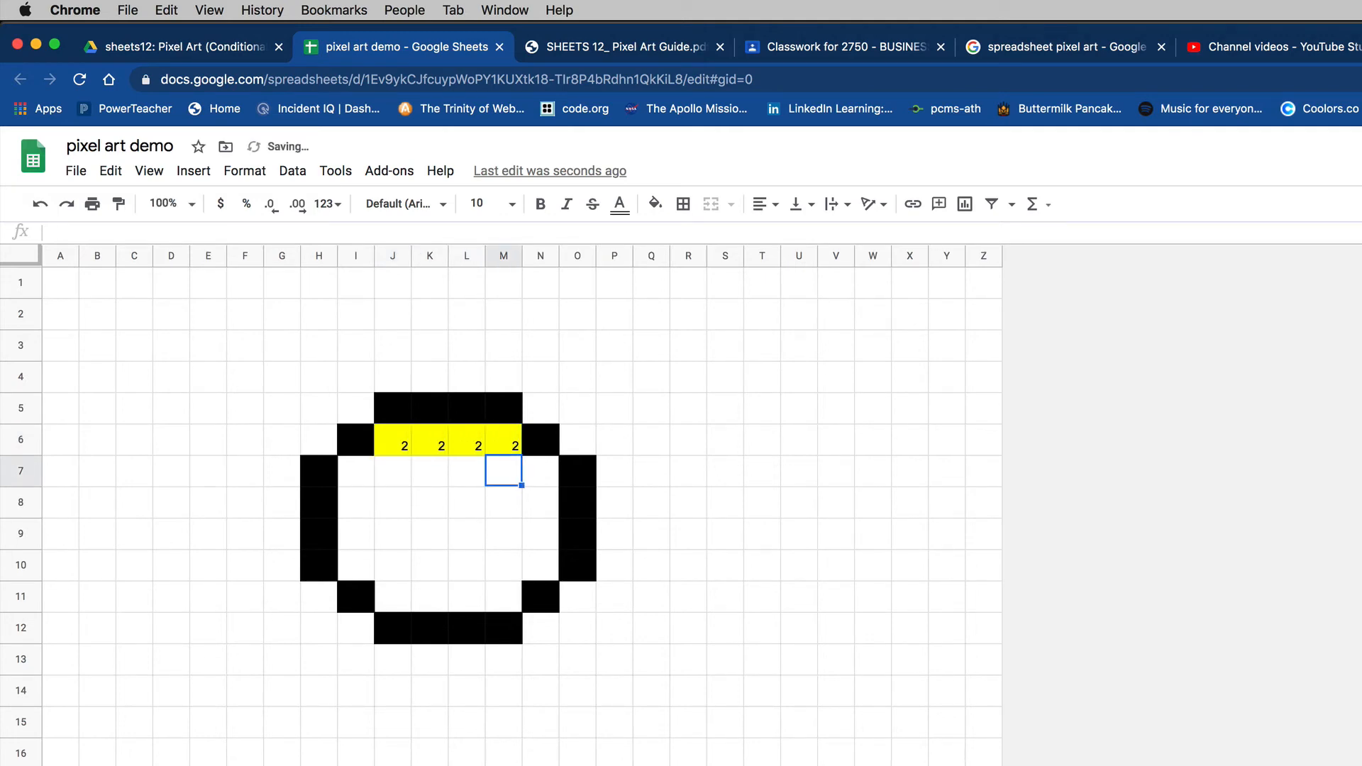
Enter 2 in cell I7 and fill it across to N7 and down through row 10, covering I7:N10.
key(Left)
key(Left)
key(Left)
key(Left)
text(2)
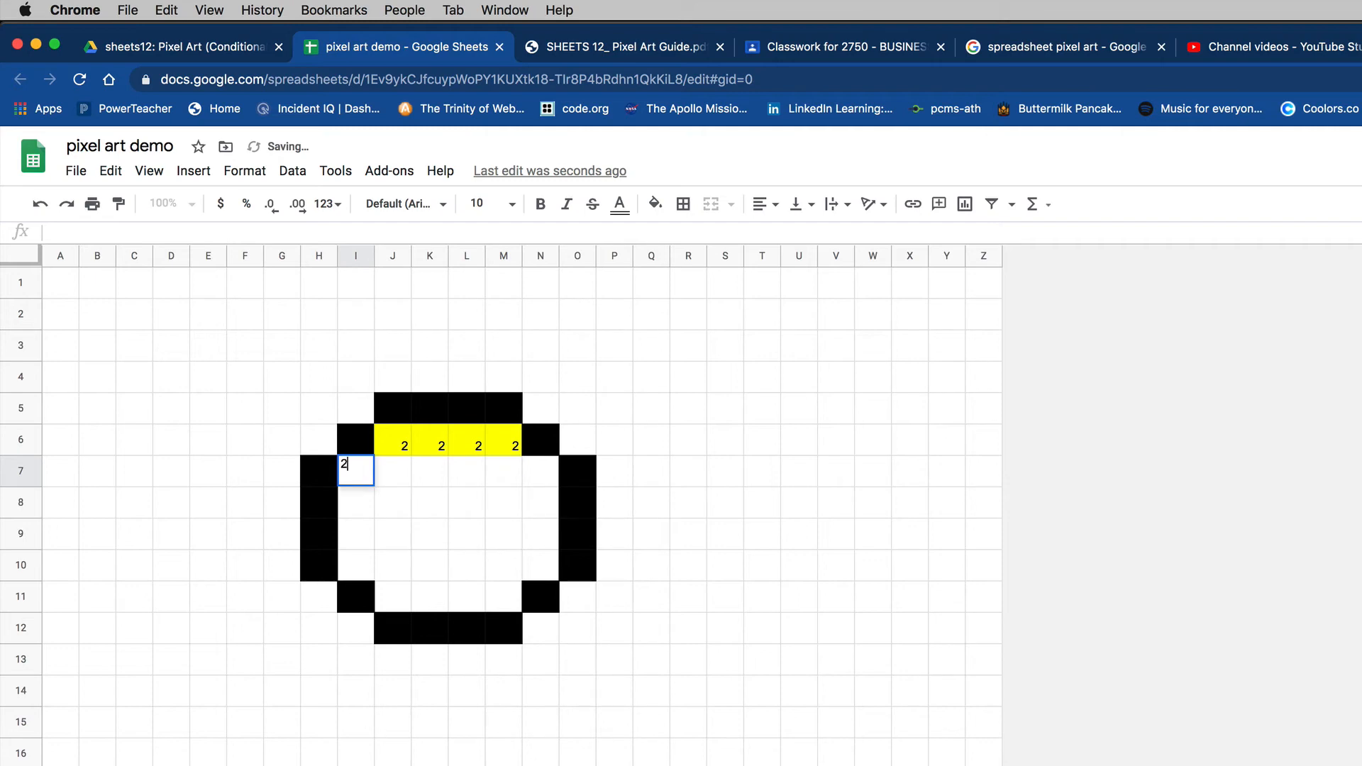
key(Right)
key(Left)
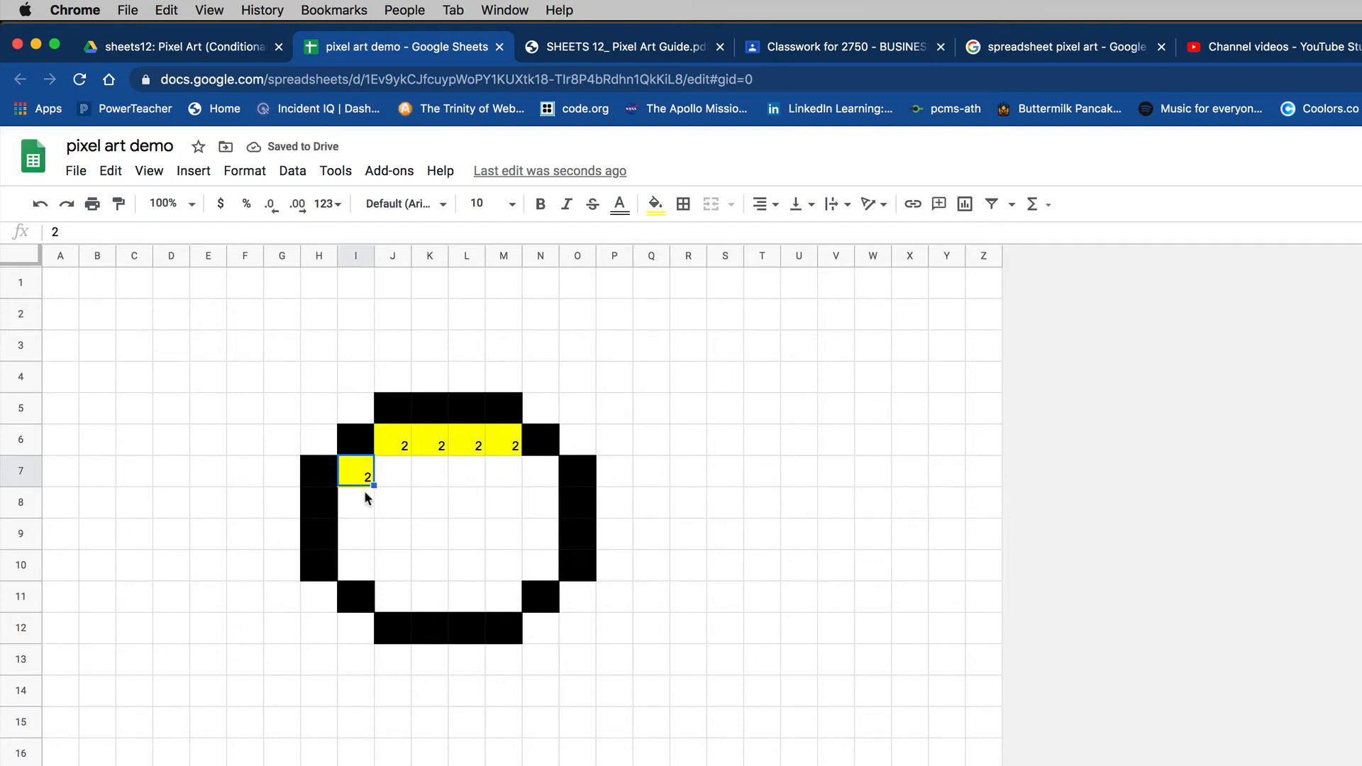
drag(373, 486, 534, 489)
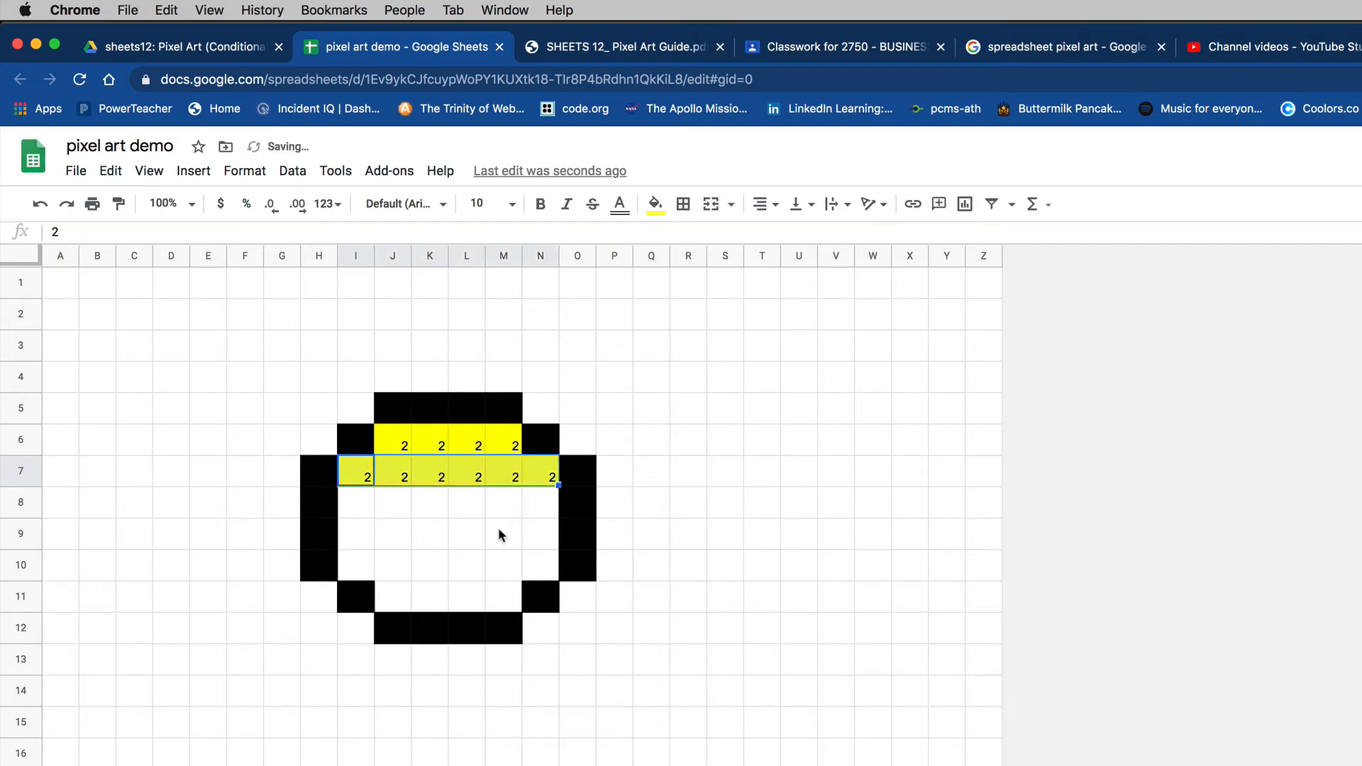
click(471, 525)
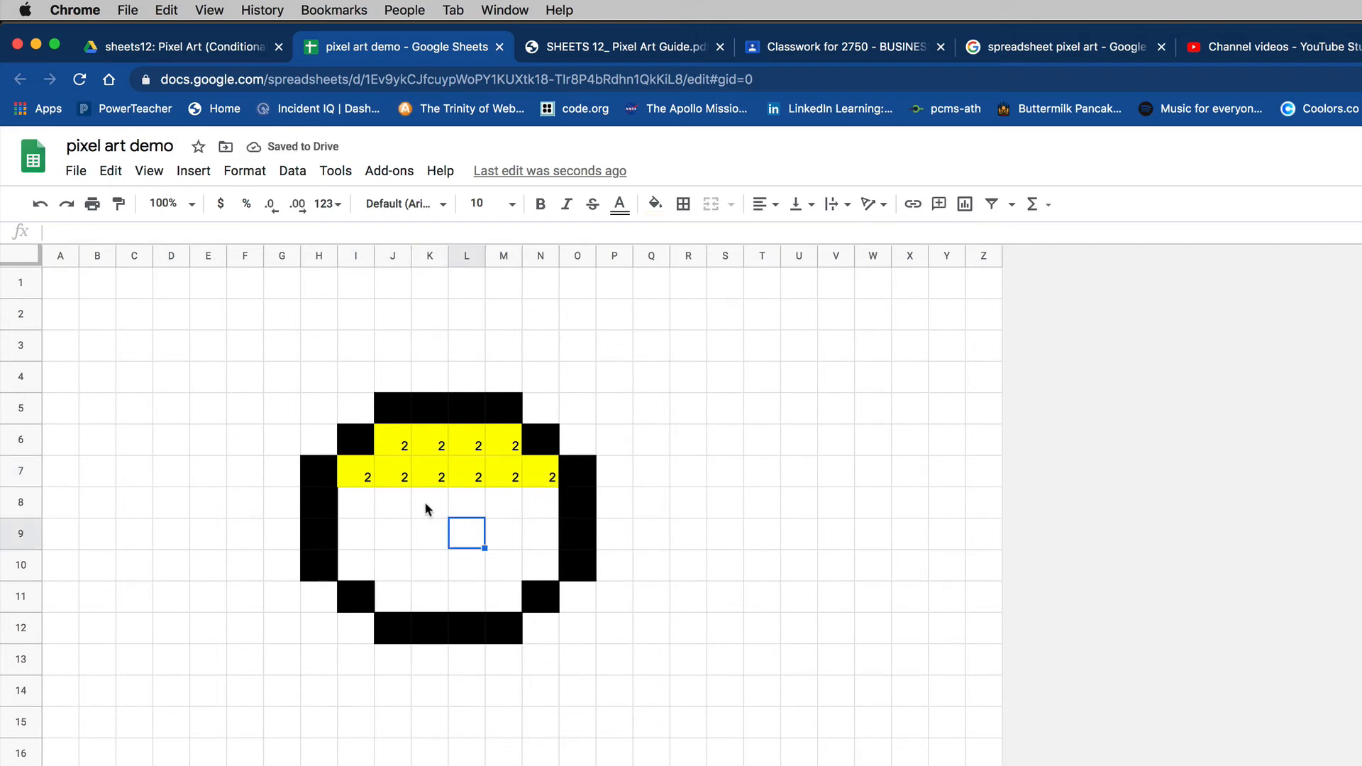
drag(363, 479, 552, 565)
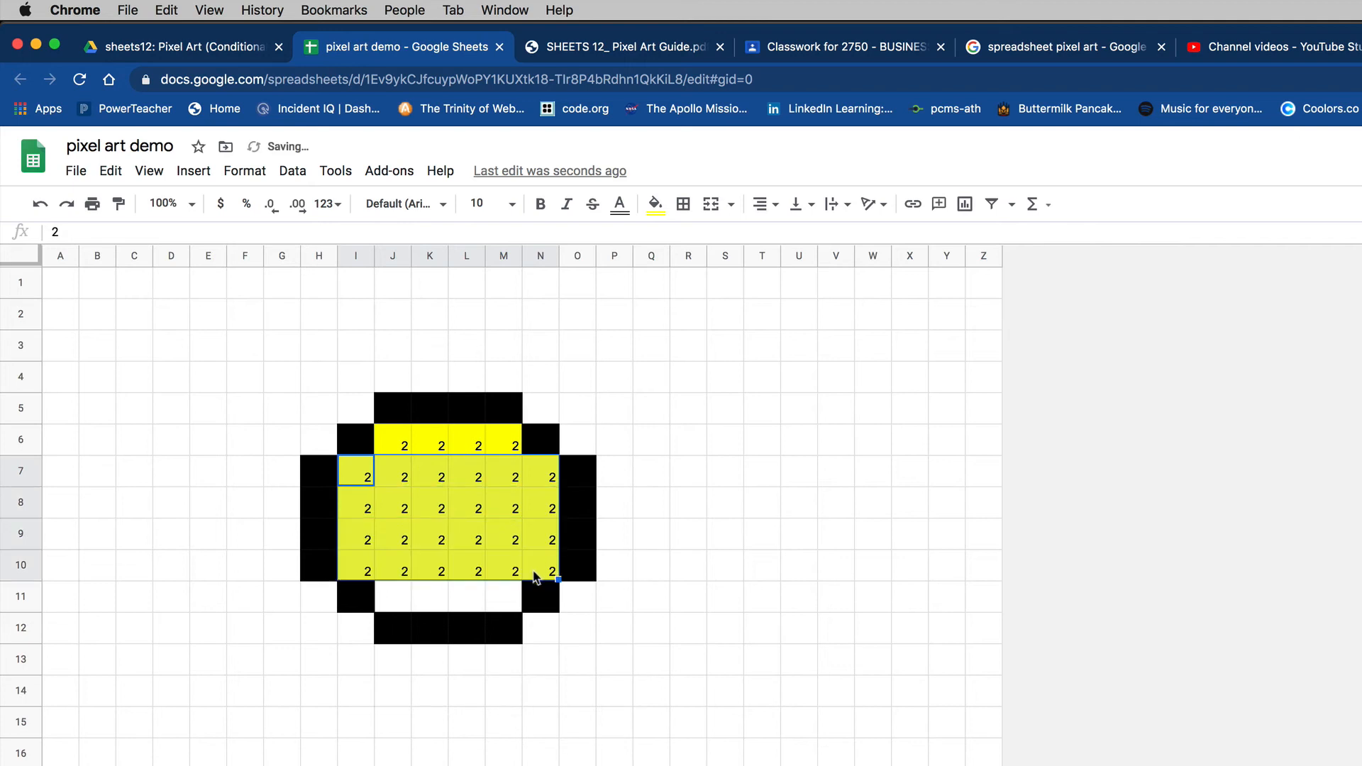
Enter 2 in cells J11 to M11 to fill the remaining white row inside the outline.
click(403, 606)
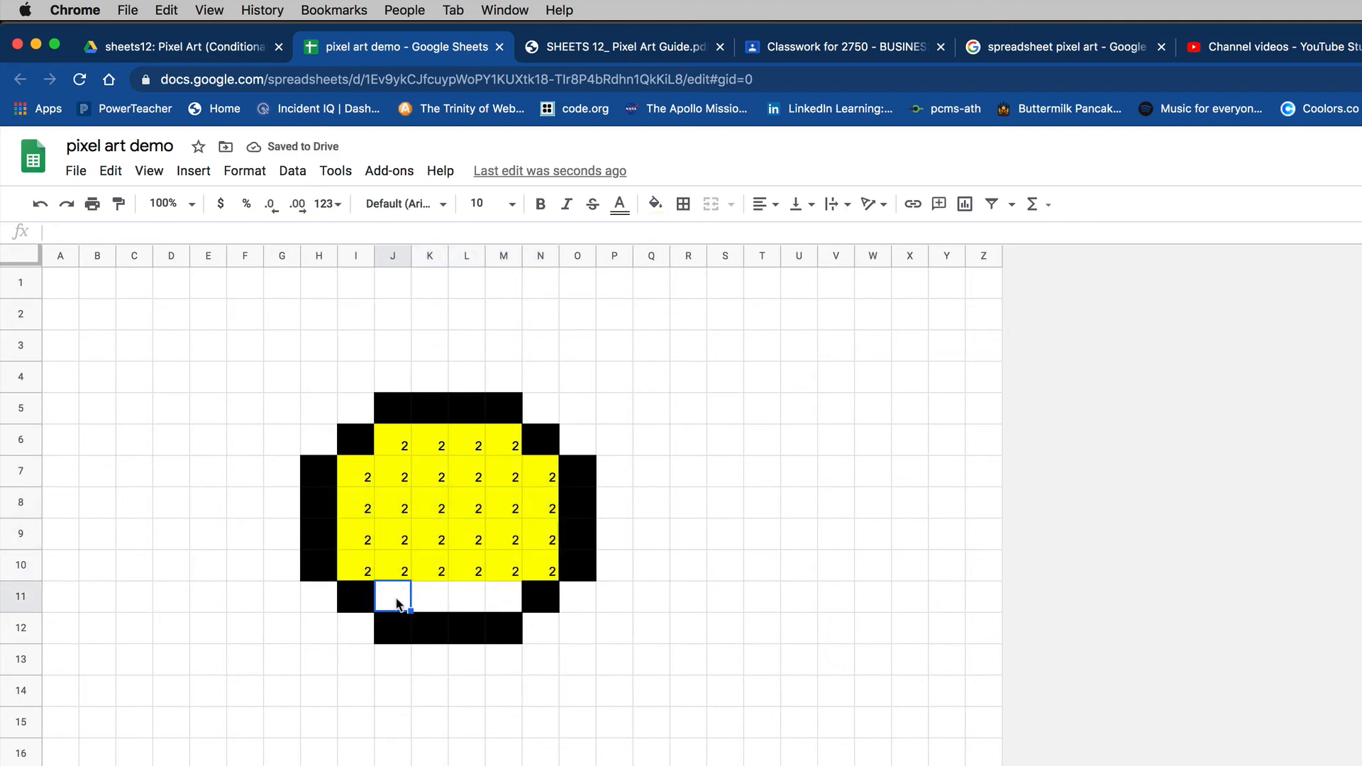
text(2)
key(Tab)
text(2)
key(Tab)
text(2)
key(Tab)
text(2)
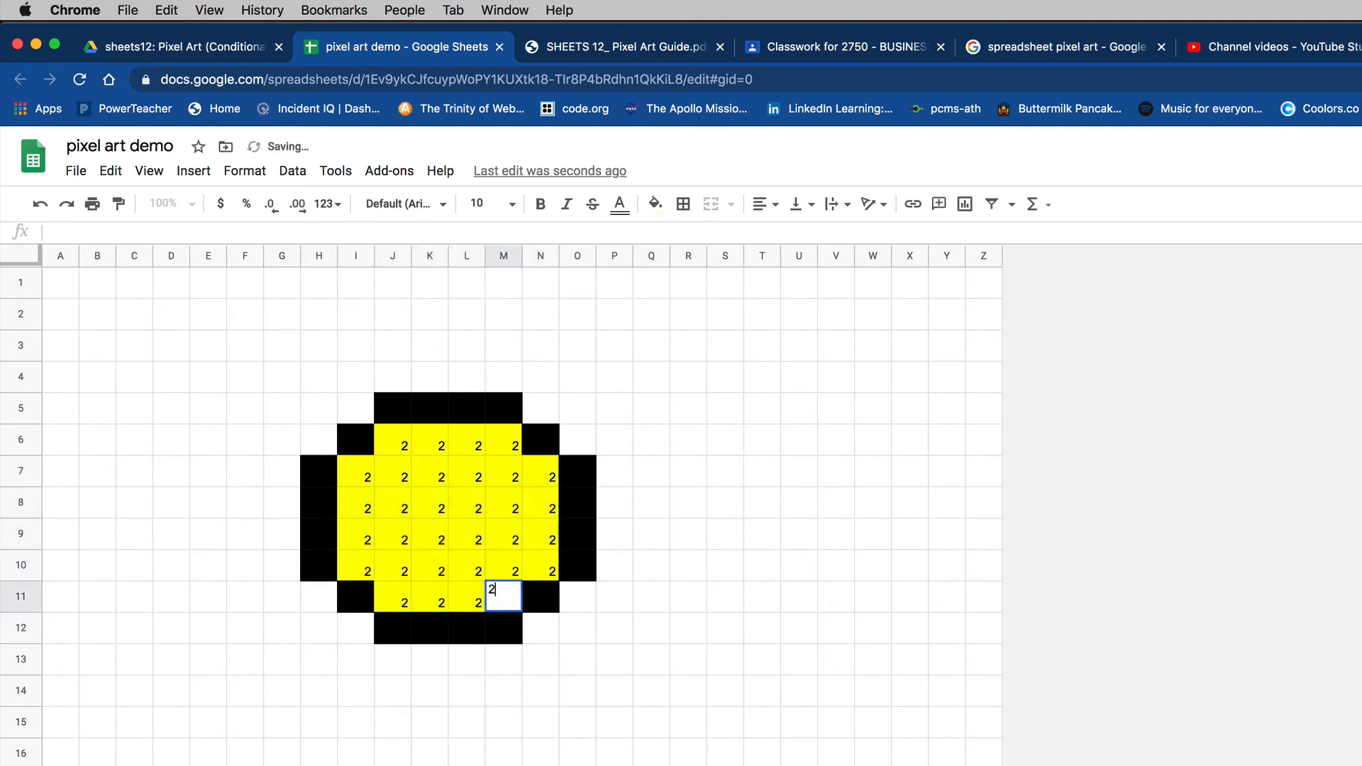
key(Tab)
Replace the values in cells J8 and M8 with 1 to make two black eyes.
key(Left)
key(Left)
key(Left)
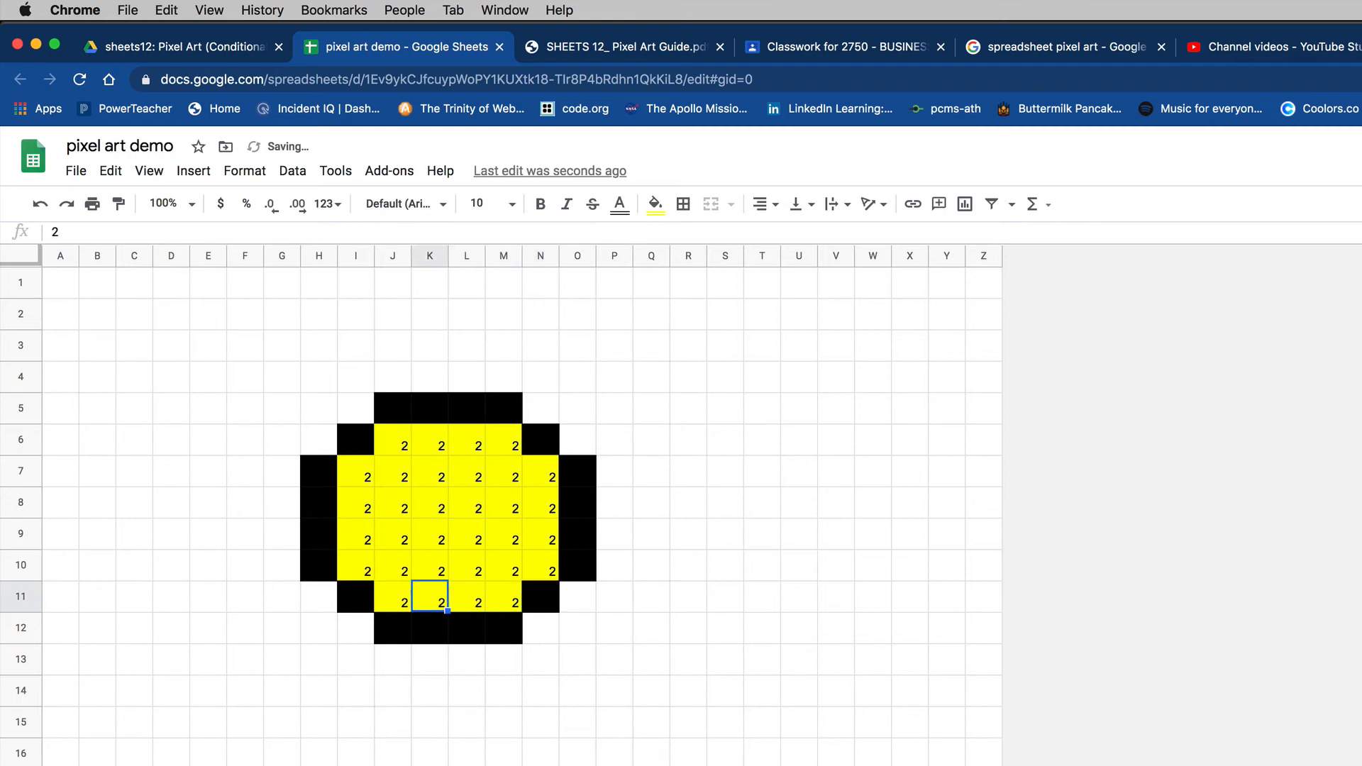
key(Up)
key(Up)
key(Up)
key(Up)
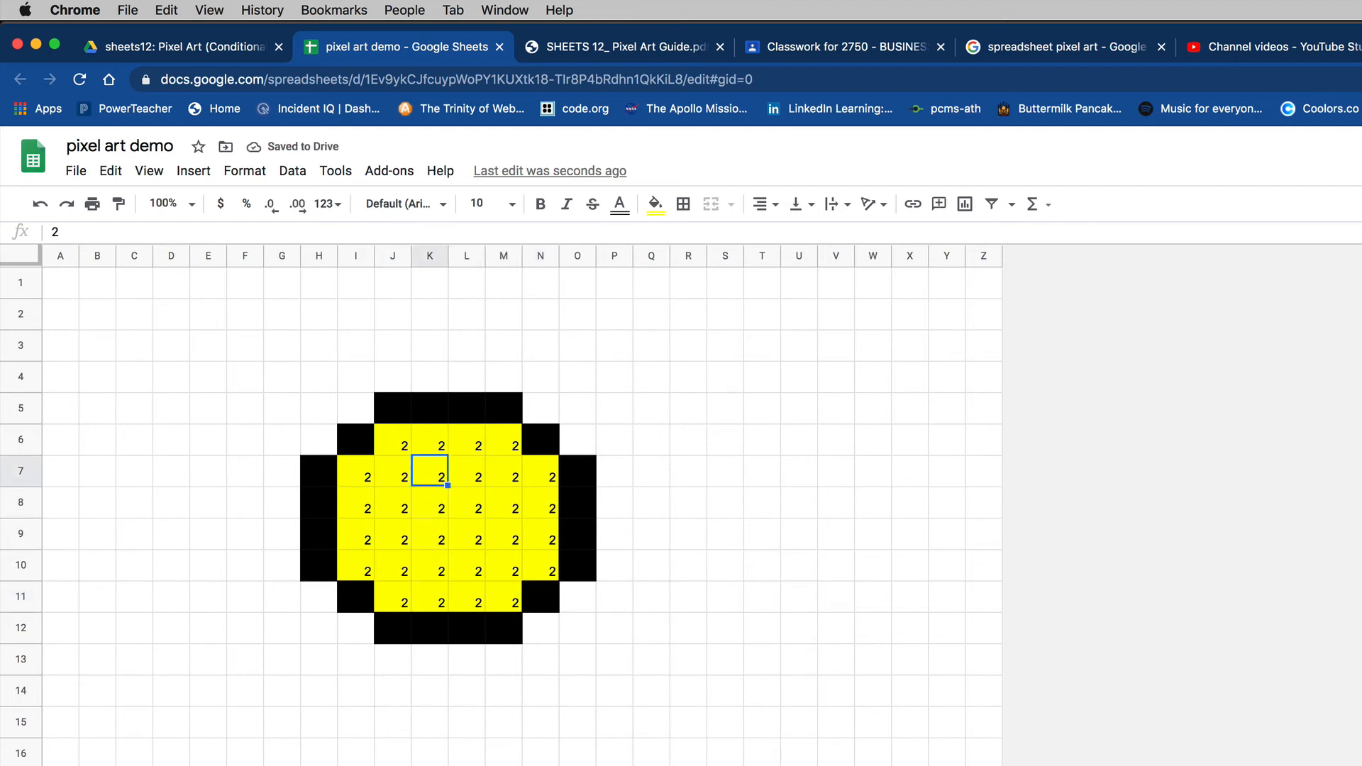
key(Down)
key(Left)
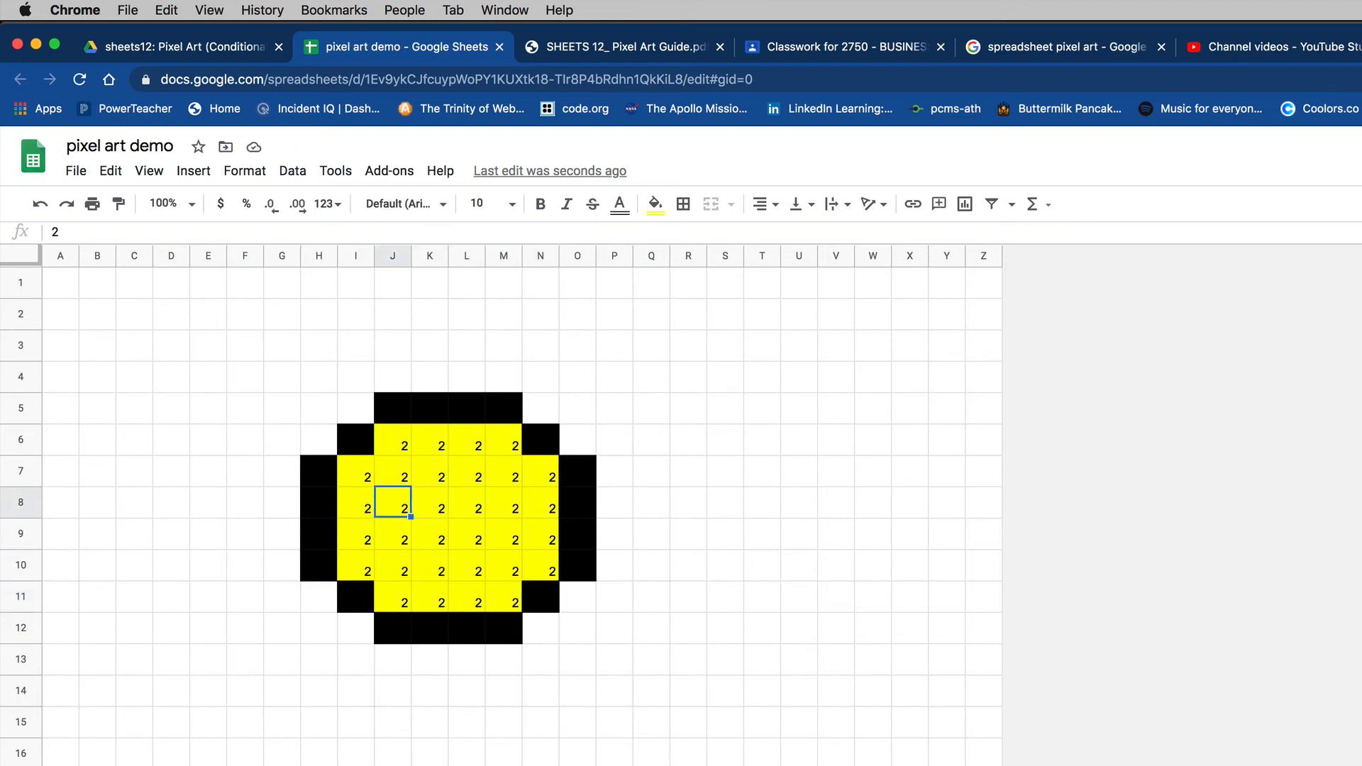
text(1)
key(Right)
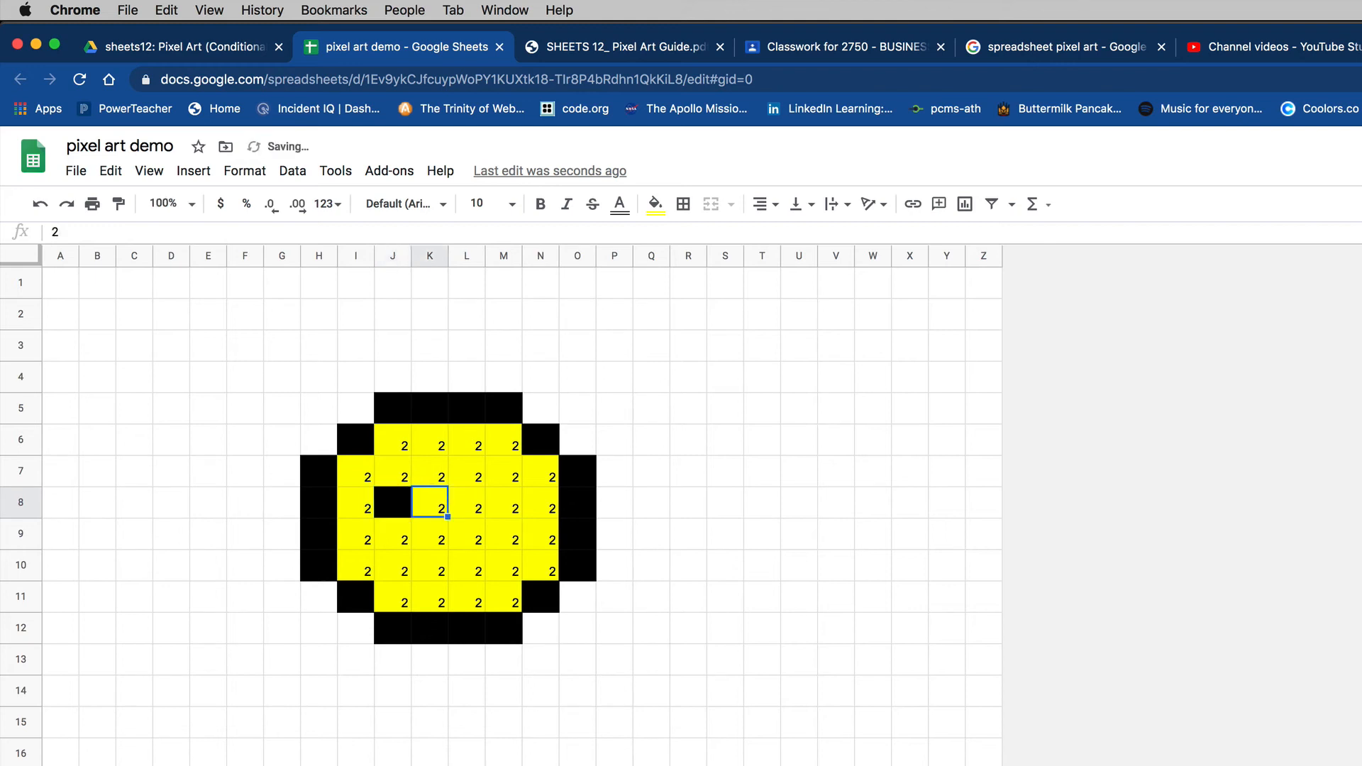
key(Right)
key(Right)
text(1)
key(Return)
Replace the values in cells M10, L10, K10 and J10 with 1 to make a black mouth.
key(Down)
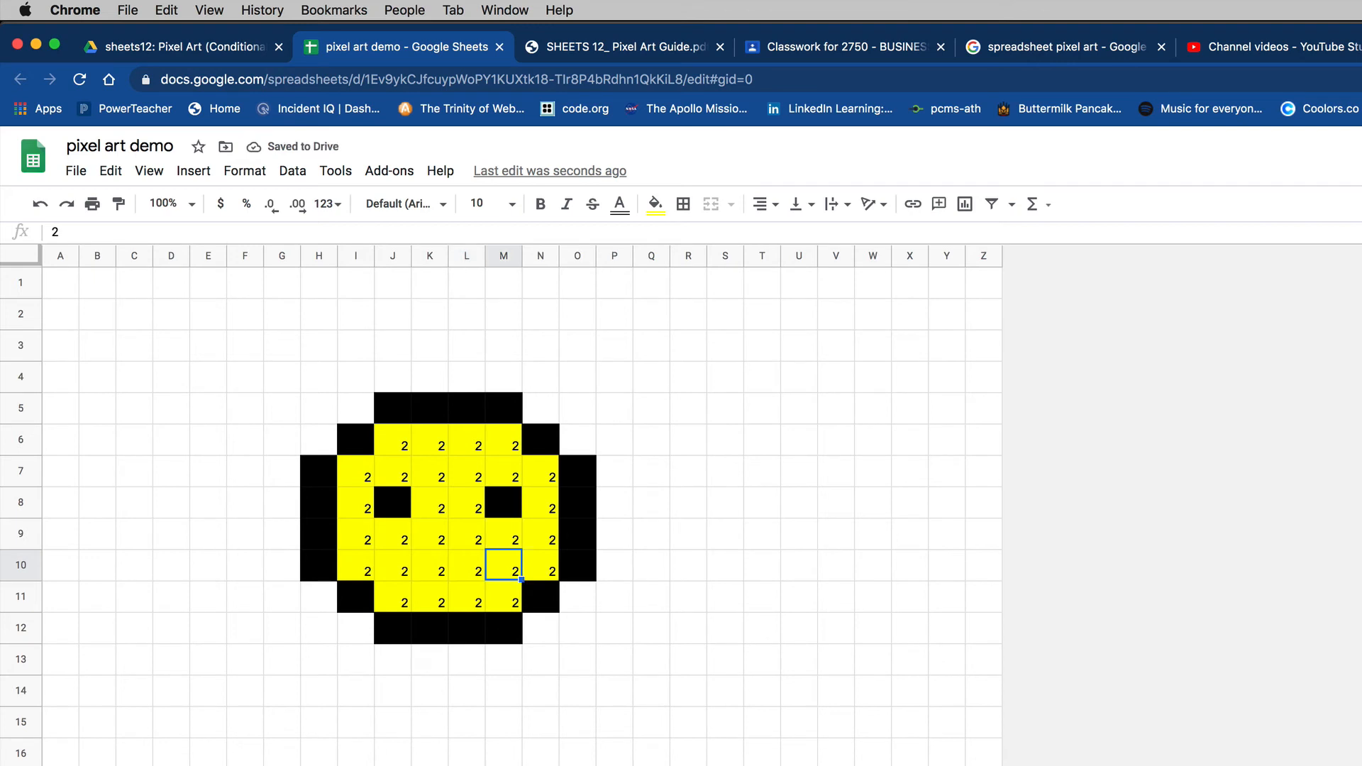
text(1)
key(Left)
text(1)
key(Left)
text(1)
key(Left)
text(1)
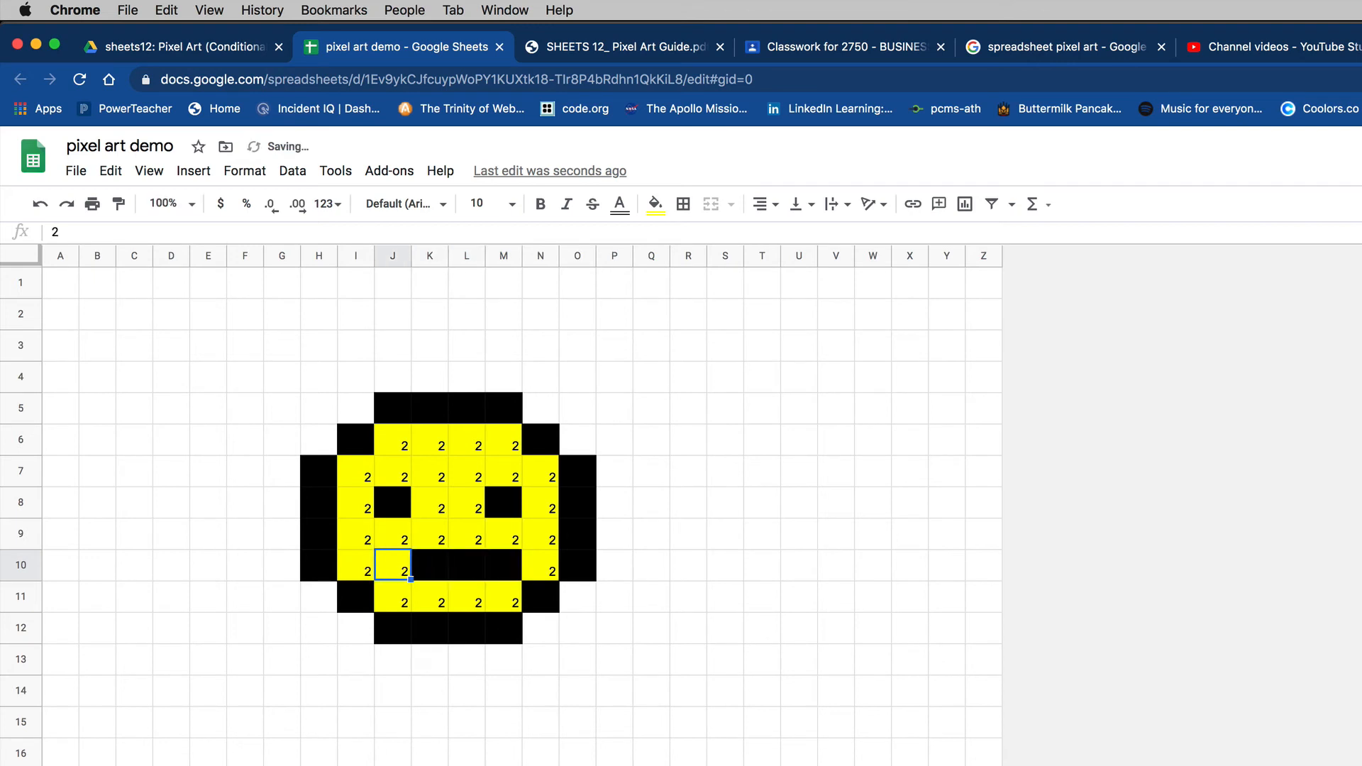
key(Left)
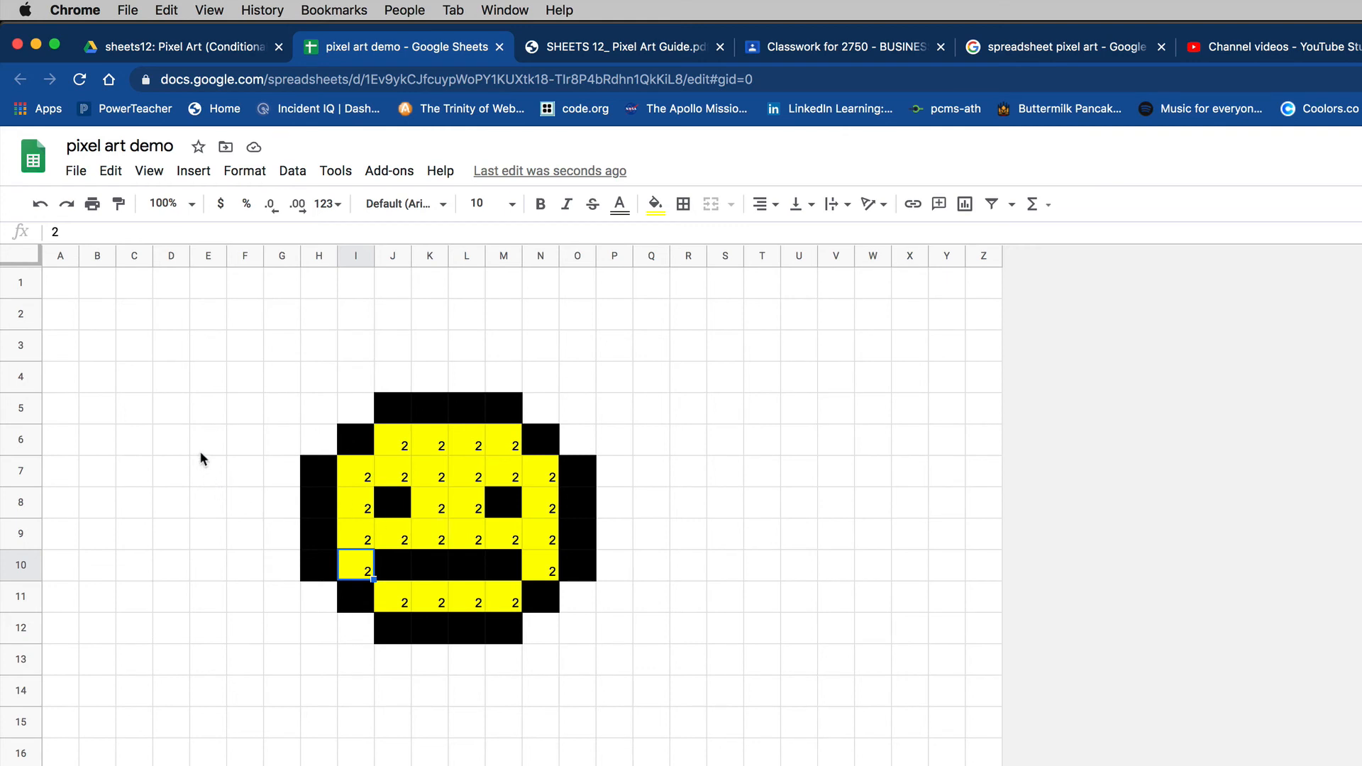
Select the whole sheet and set the text color to yellow in the conditional format rule for values equal to 2.
click(21, 257)
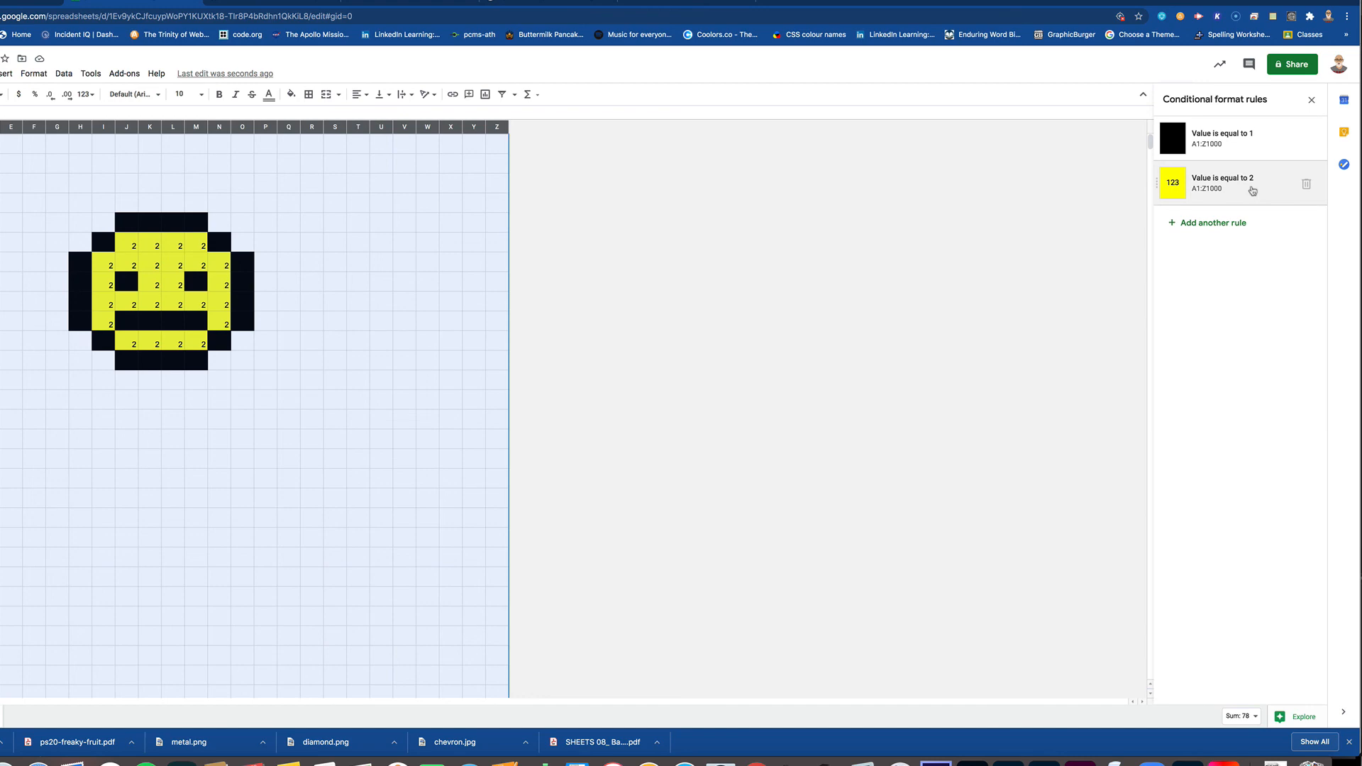
click(1252, 191)
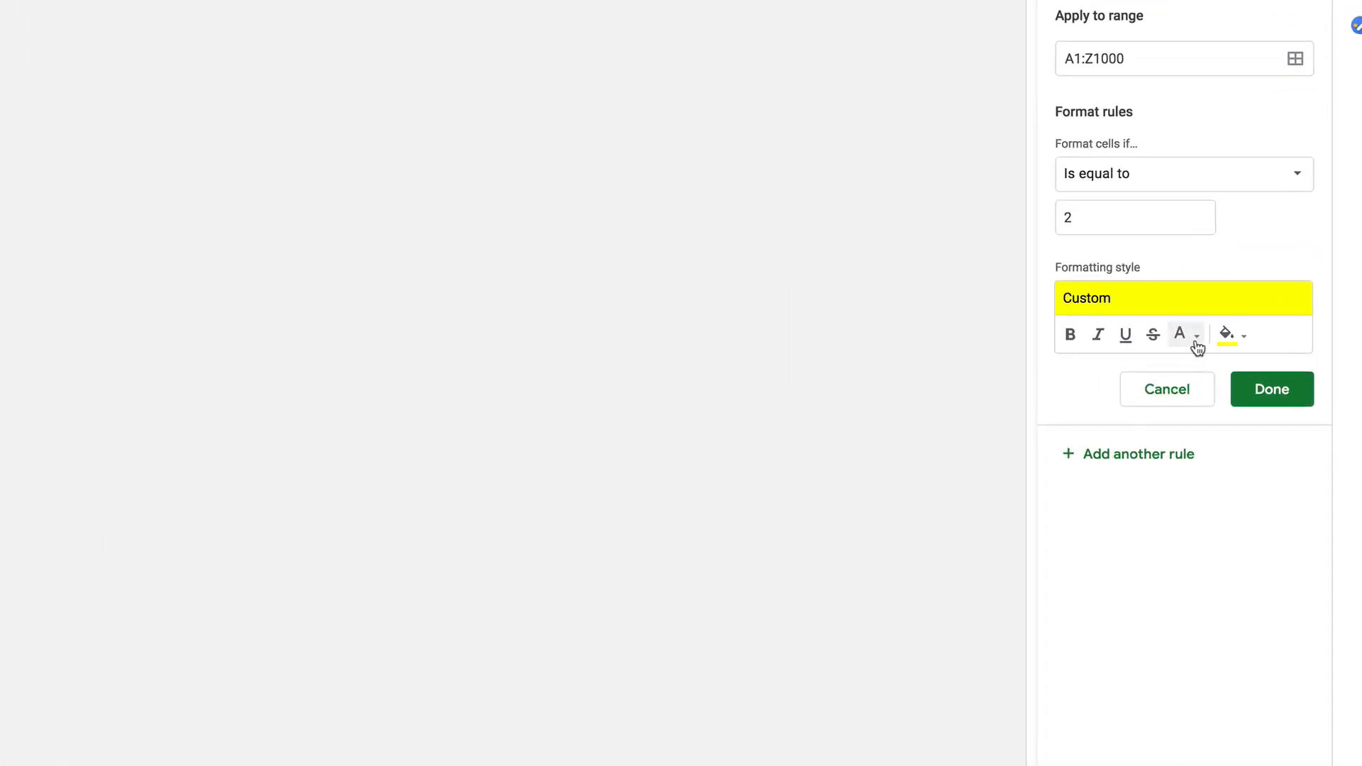
click(1196, 346)
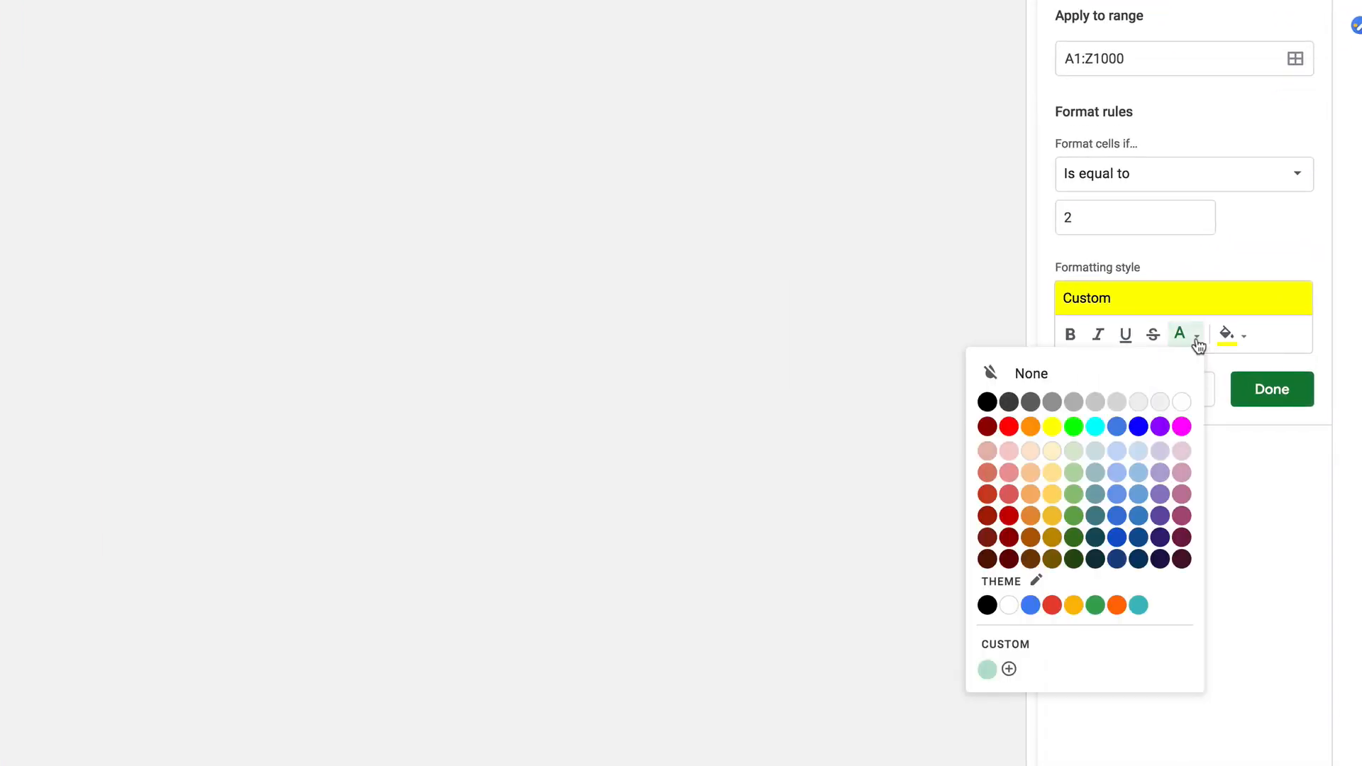
click(1052, 427)
click(1256, 398)
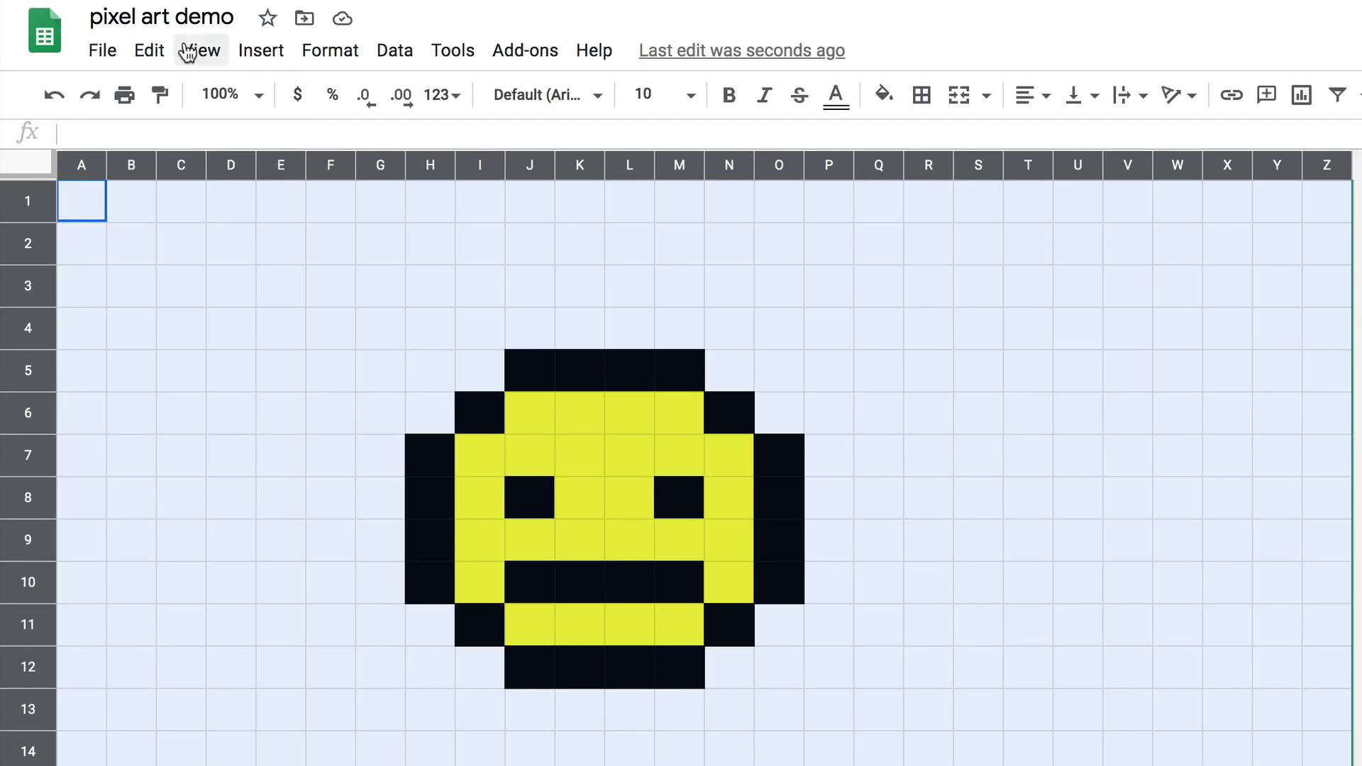
Hide the sheet's gridlines to preview the pixel art without them, and turn the gridlines back on.
click(99, 62)
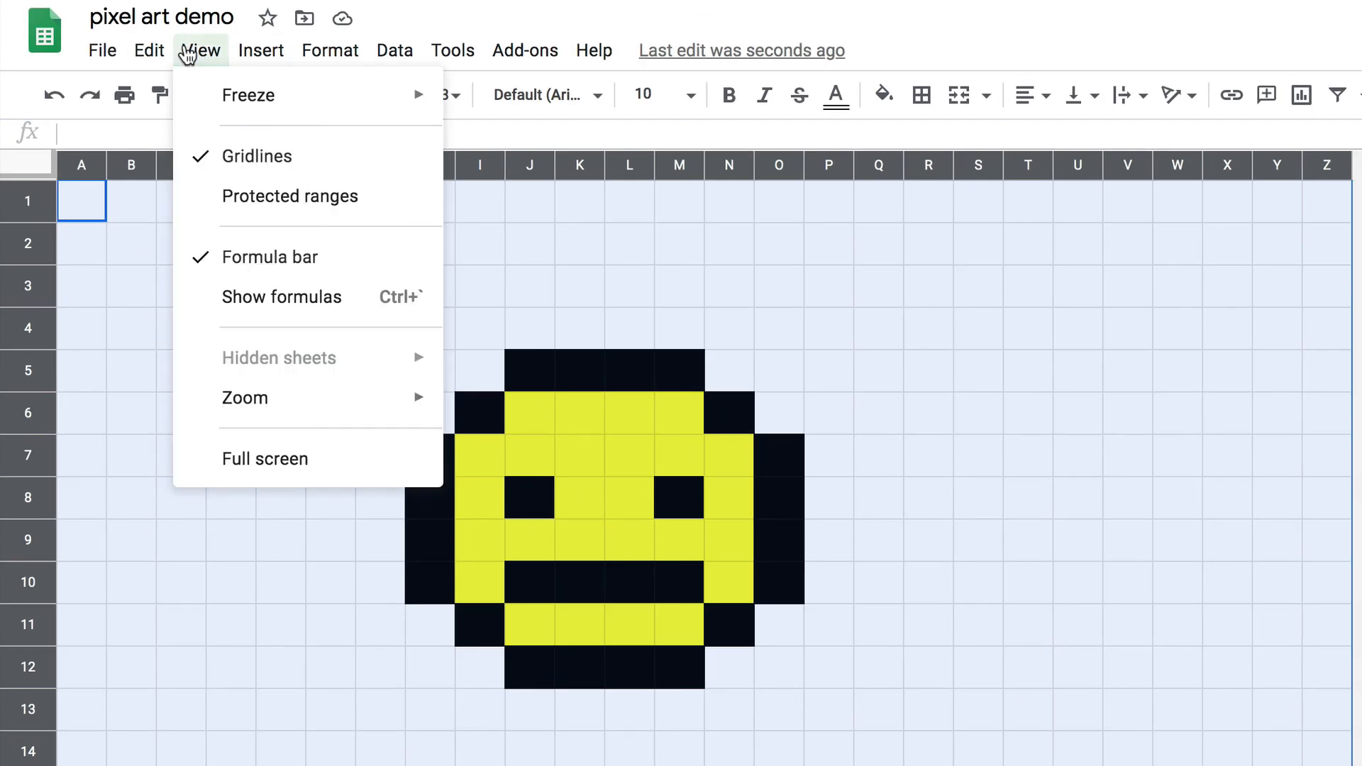
click(233, 165)
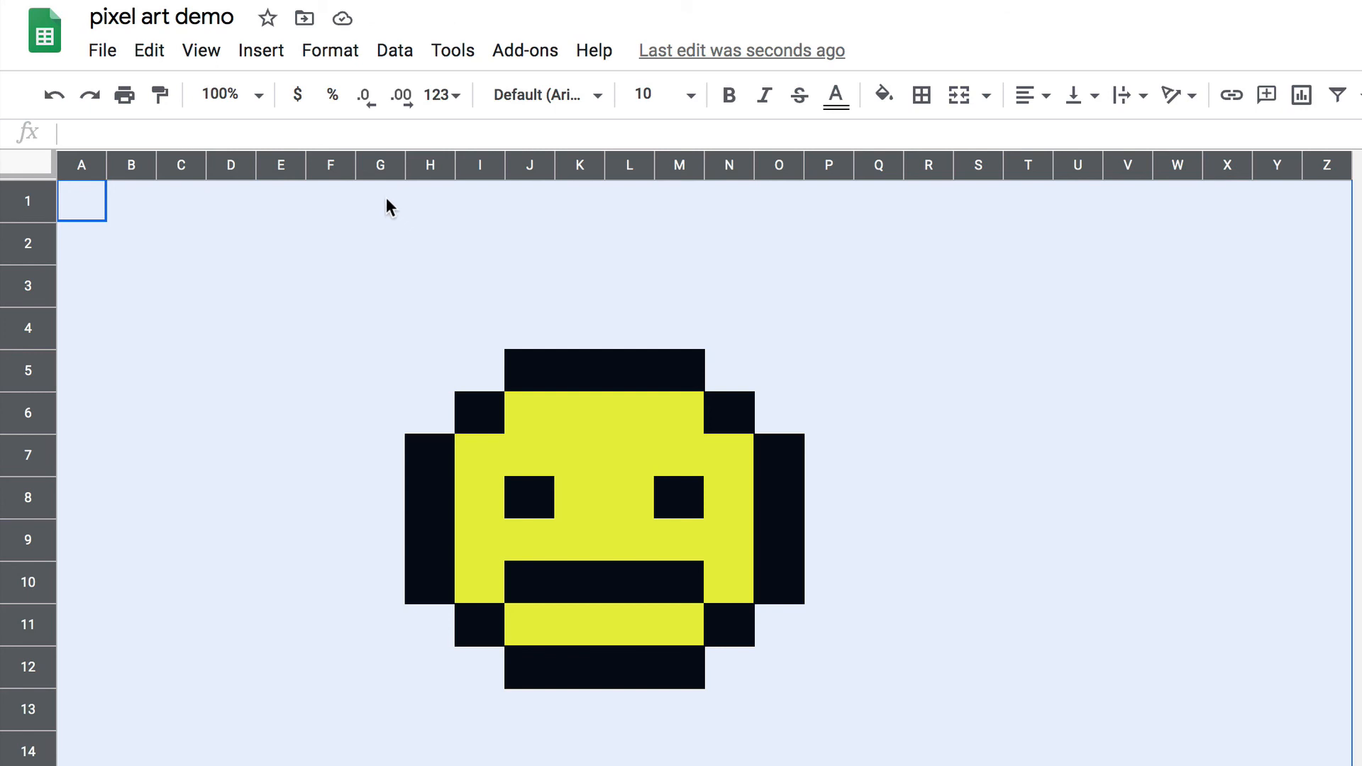
click(205, 55)
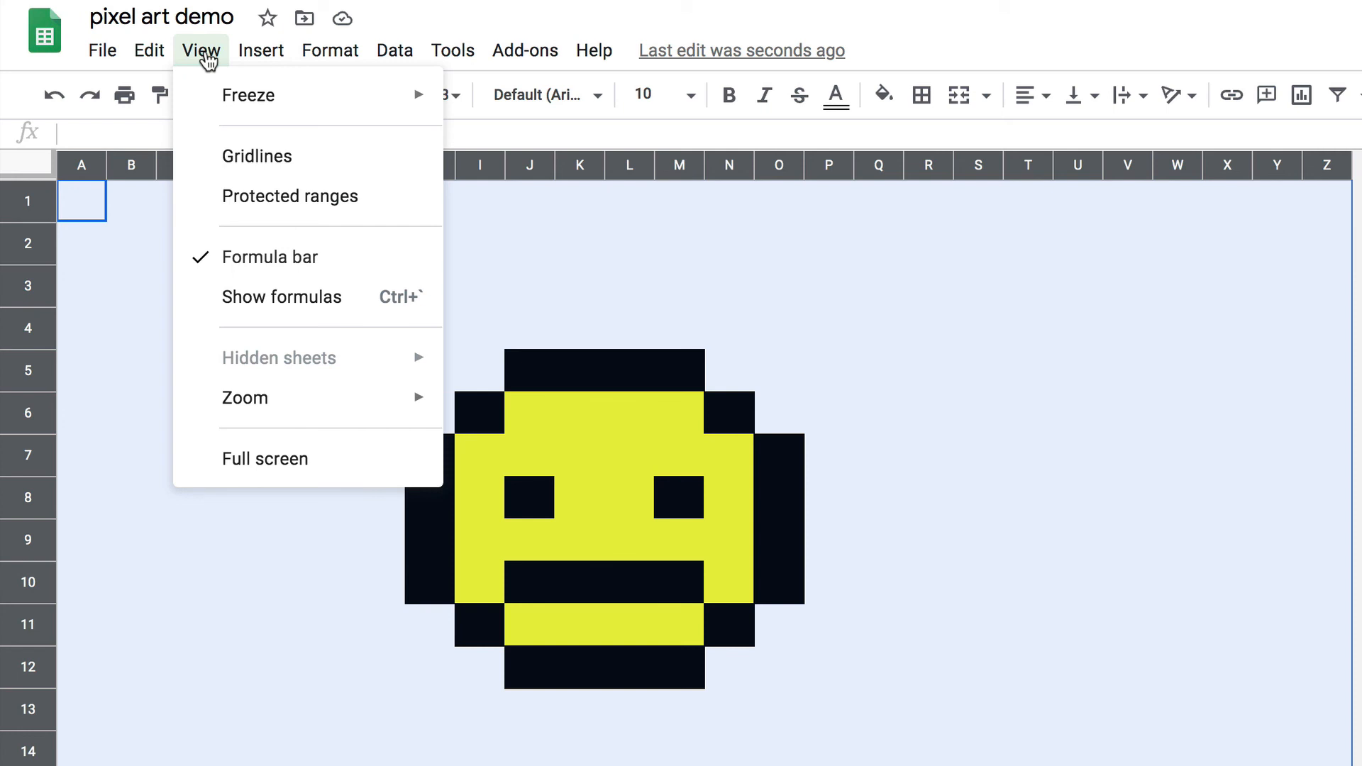
click(242, 159)
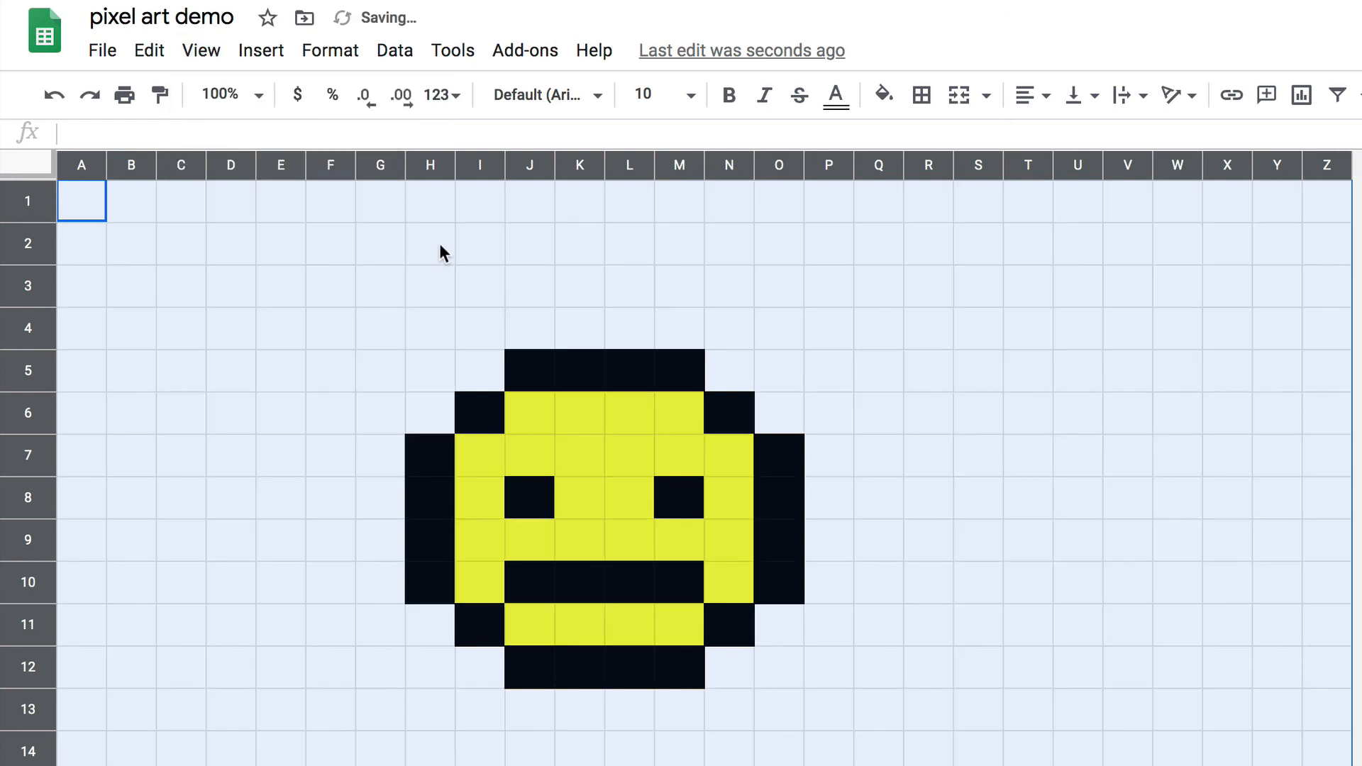